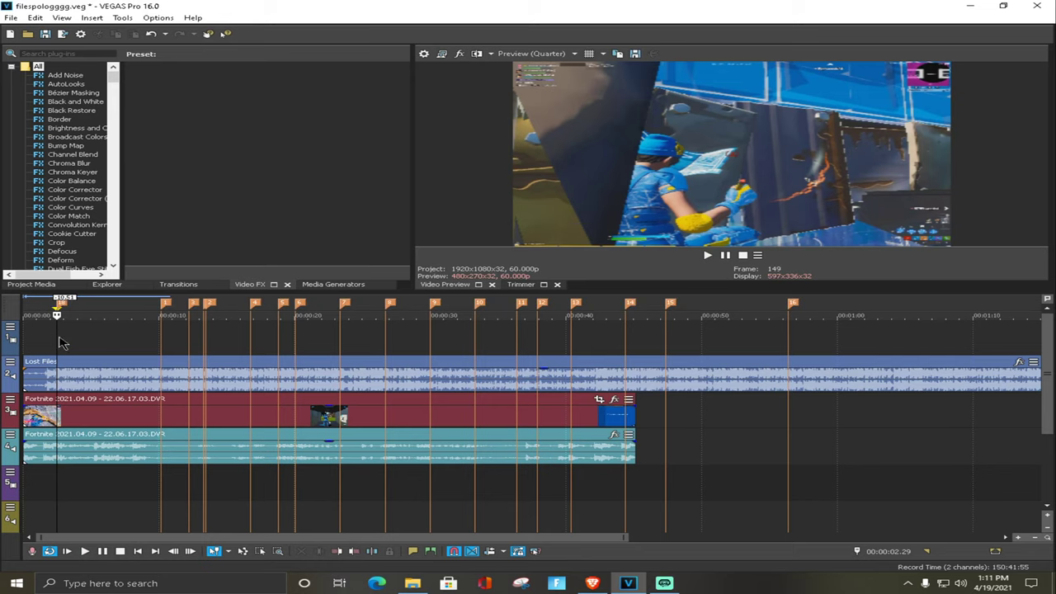
Step: Play the Fortnite clip from several points to find the gameplay moment to use
click(560, 416)
scroll(634, 415, down, 3)
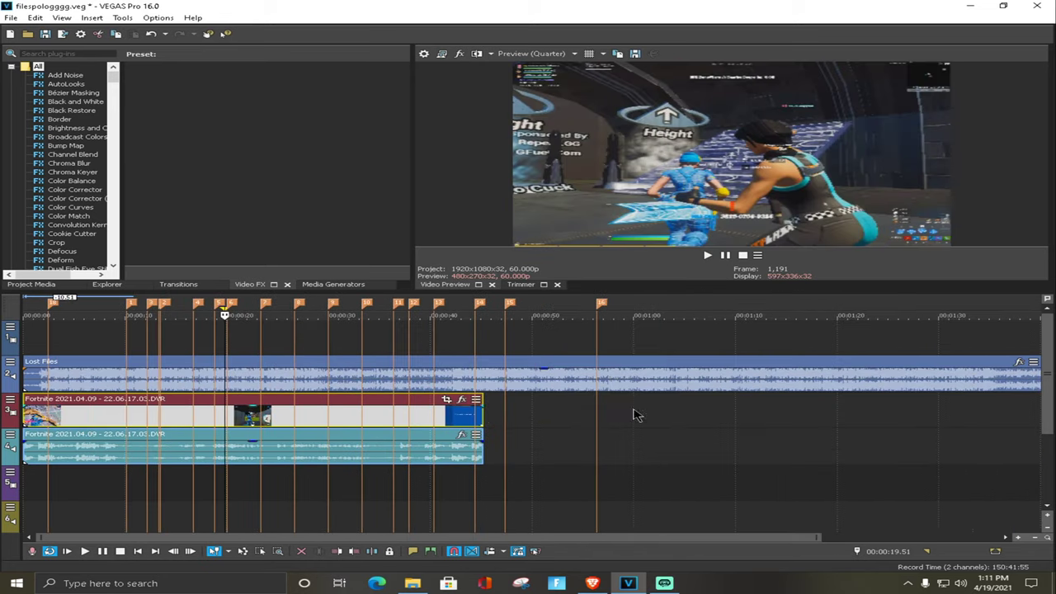
click(393, 420)
key(space)
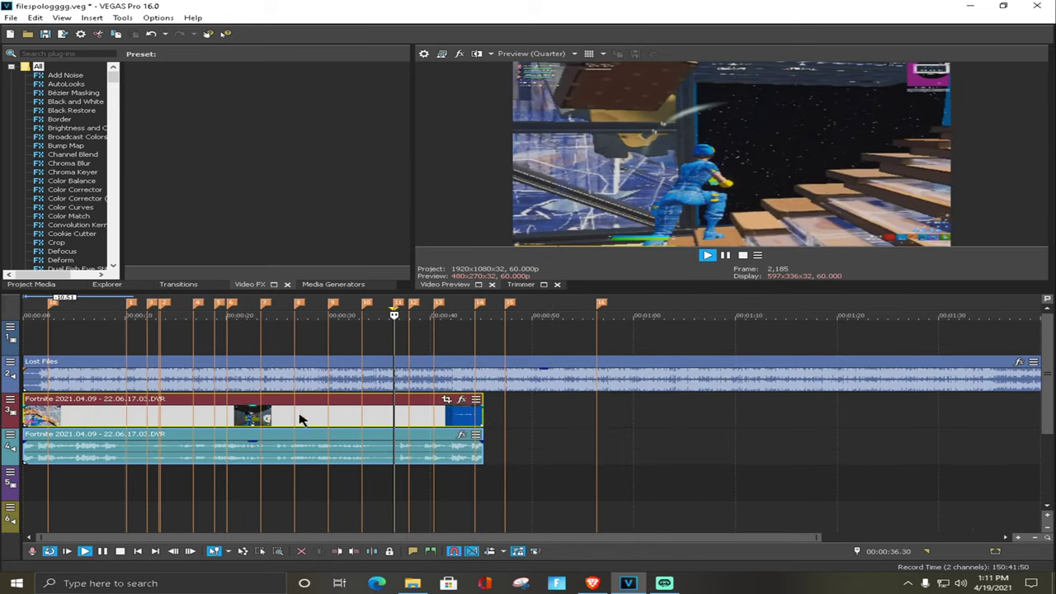
click(341, 422)
key(space)
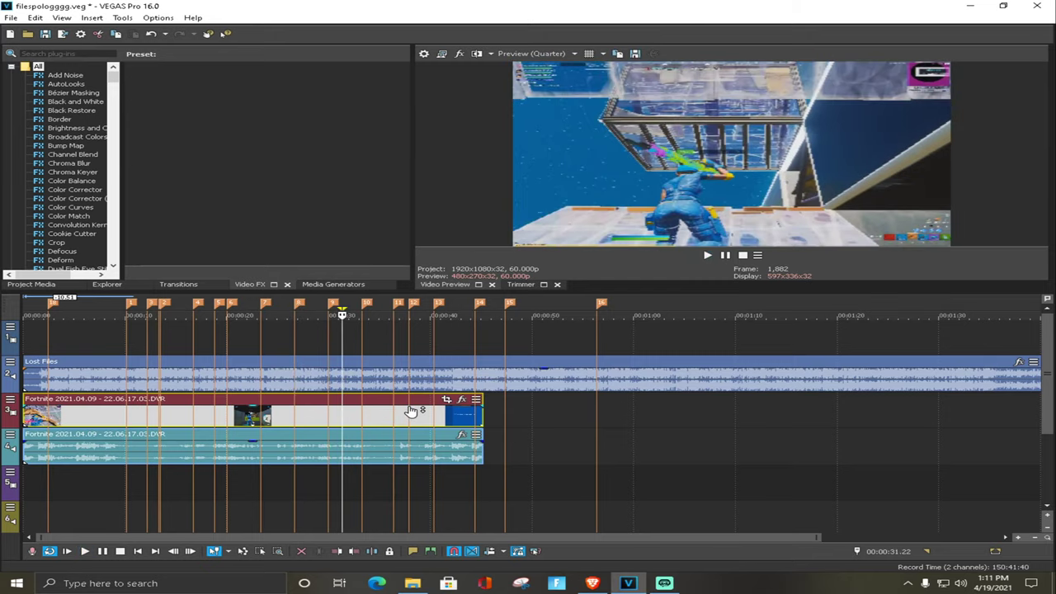
Step: Cut away the Fortnite footage before about 00:00:39.39 and move the remaining part to the start of the timeline
click(425, 417)
key(space)
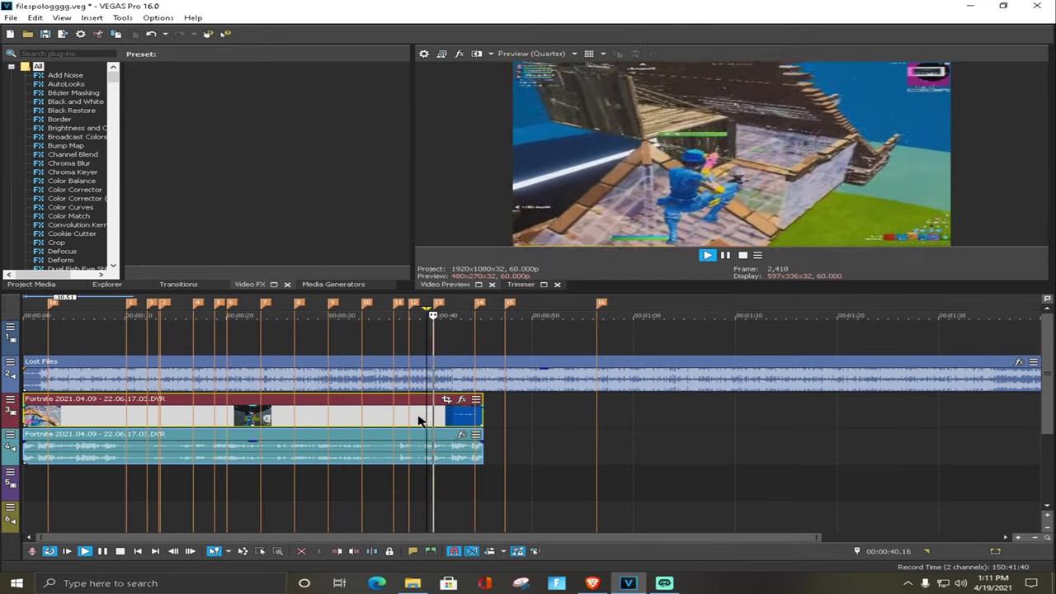
key(space)
key(s)
click(417, 419)
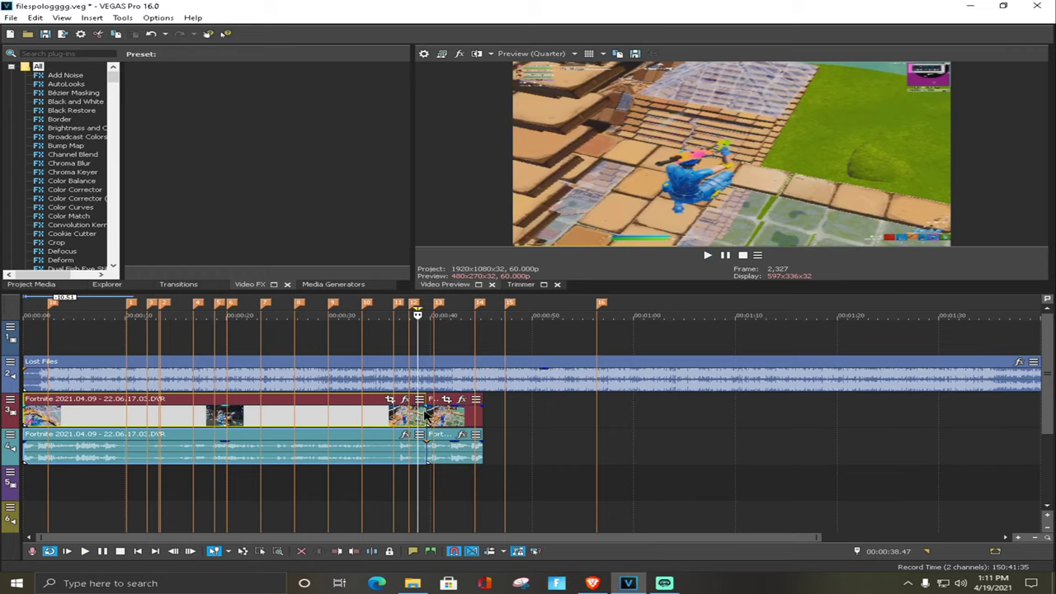
key(Delete)
drag(442, 404, 35, 417)
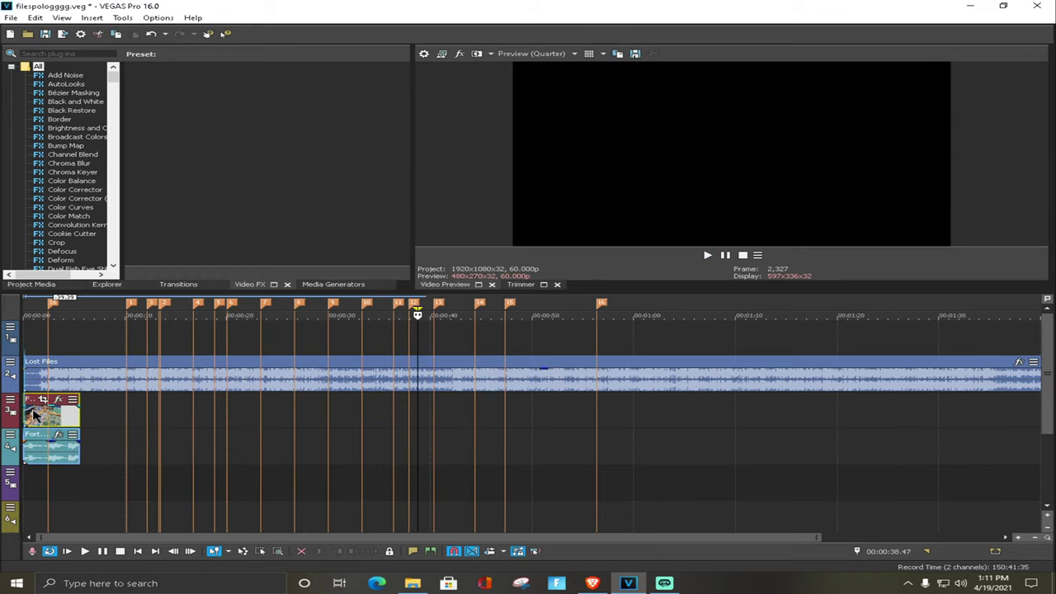
Step: Shift the Fortnite clip along its track so the gunshot lines up with the marker at 00:00:02.29
click(49, 467)
scroll(45, 342, up, 10)
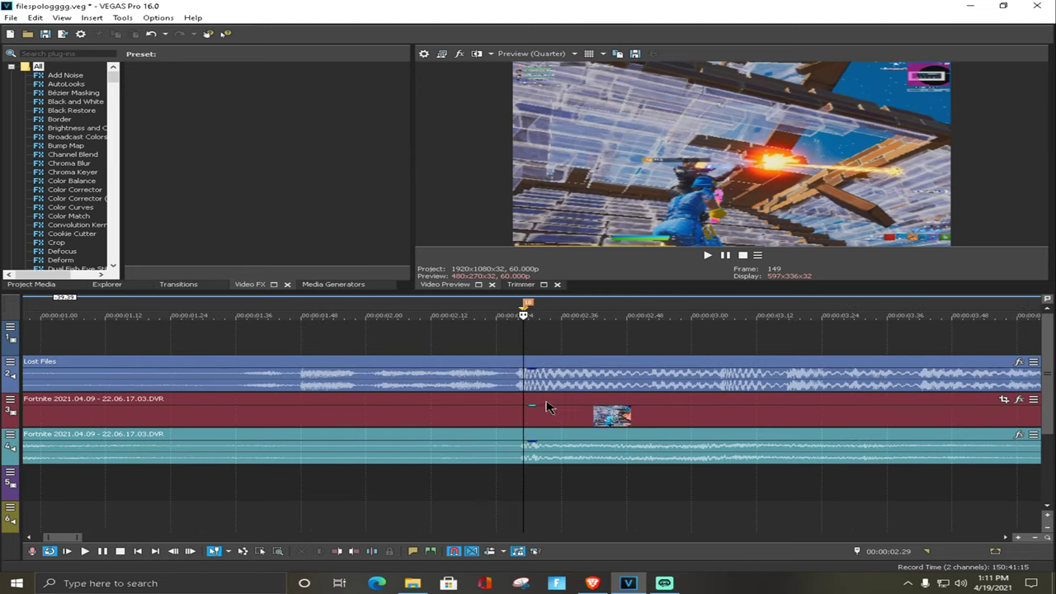
click(477, 404)
drag(490, 403, 516, 404)
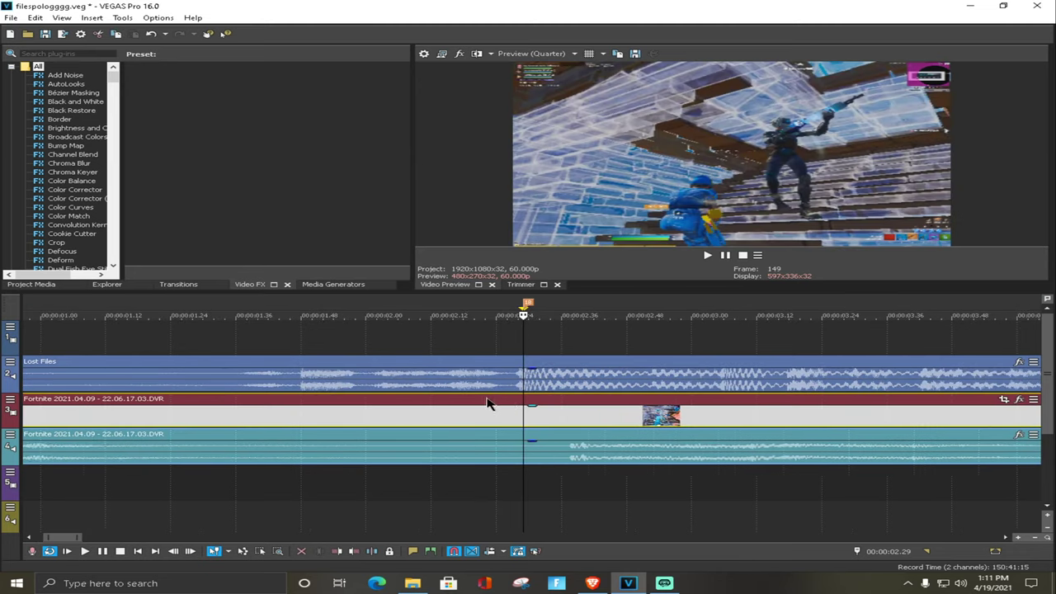
drag(245, 410, 528, 414)
drag(138, 399, 167, 398)
key(ctrl+z)
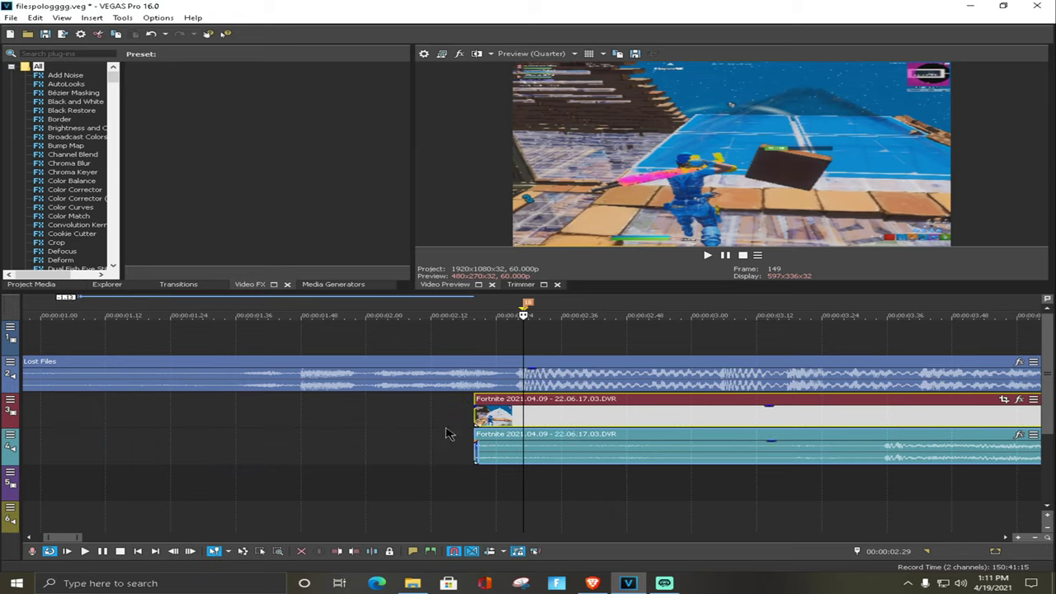
drag(622, 408, 191, 387)
scroll(539, 407, up, 1)
drag(589, 404, 503, 402)
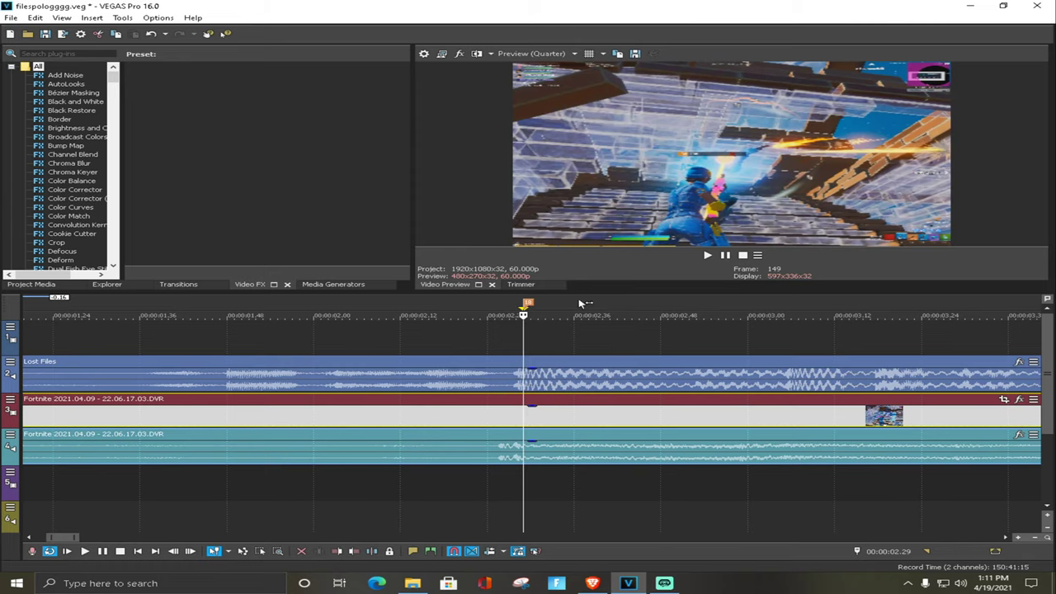
Step: Extend the start of the Fortnite clip back to the beginning of the timeline and play the opening
scroll(582, 302, down, 5)
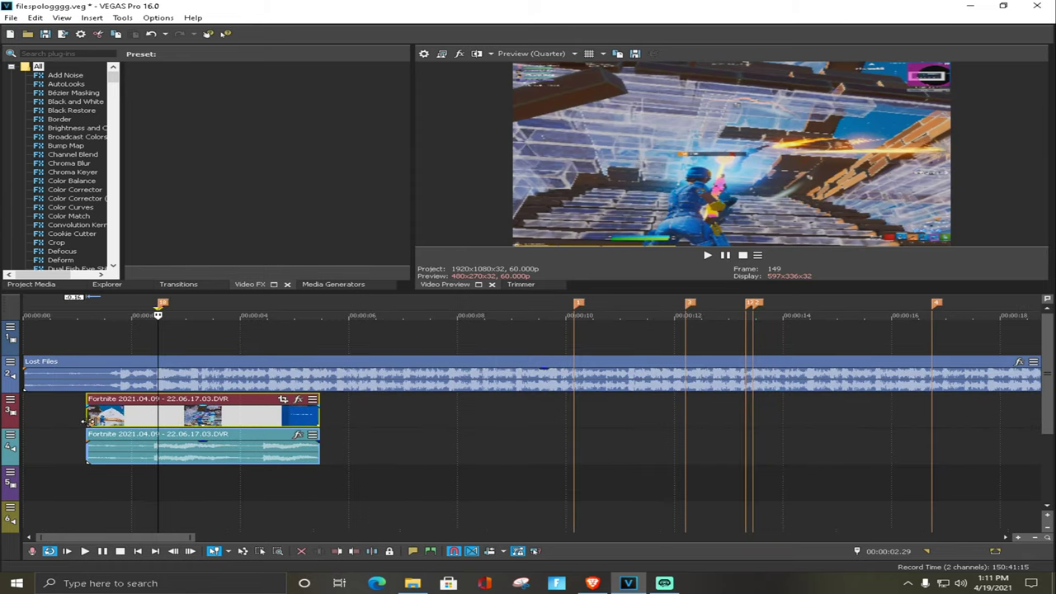
drag(89, 422, 25, 422)
click(34, 502)
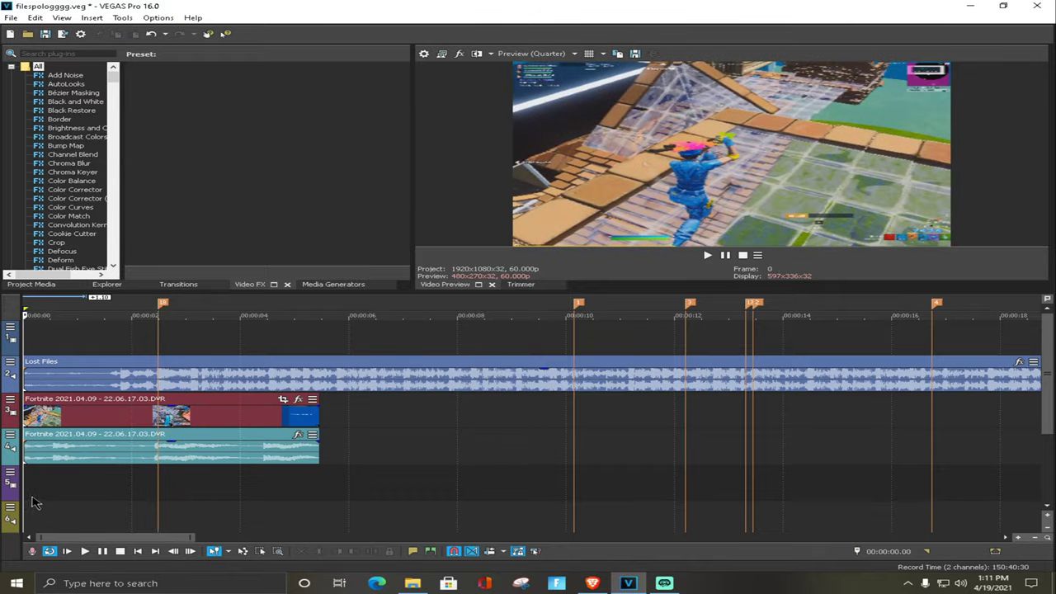
key(space)
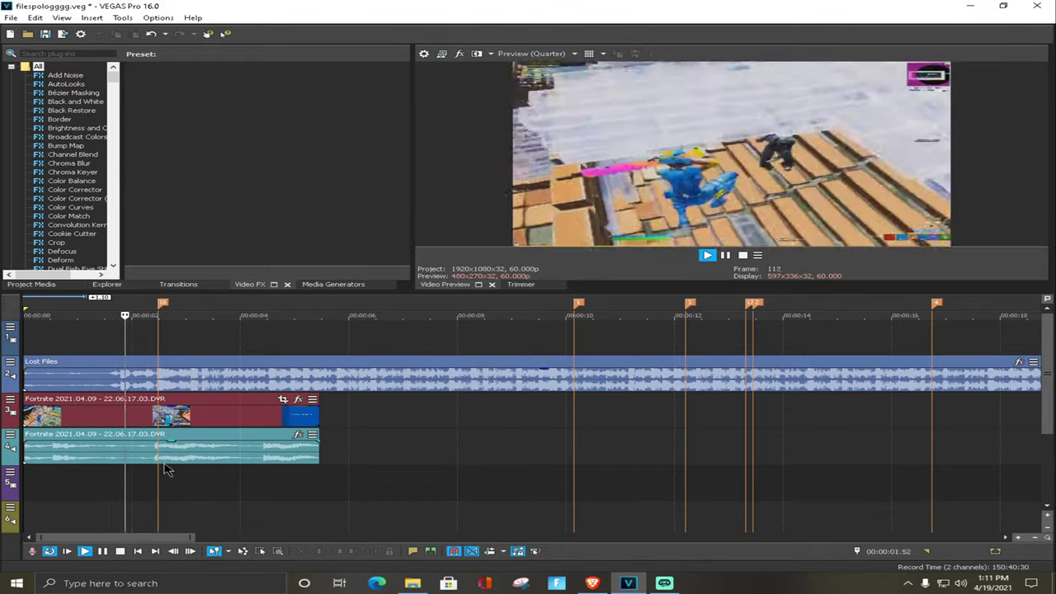
key(space)
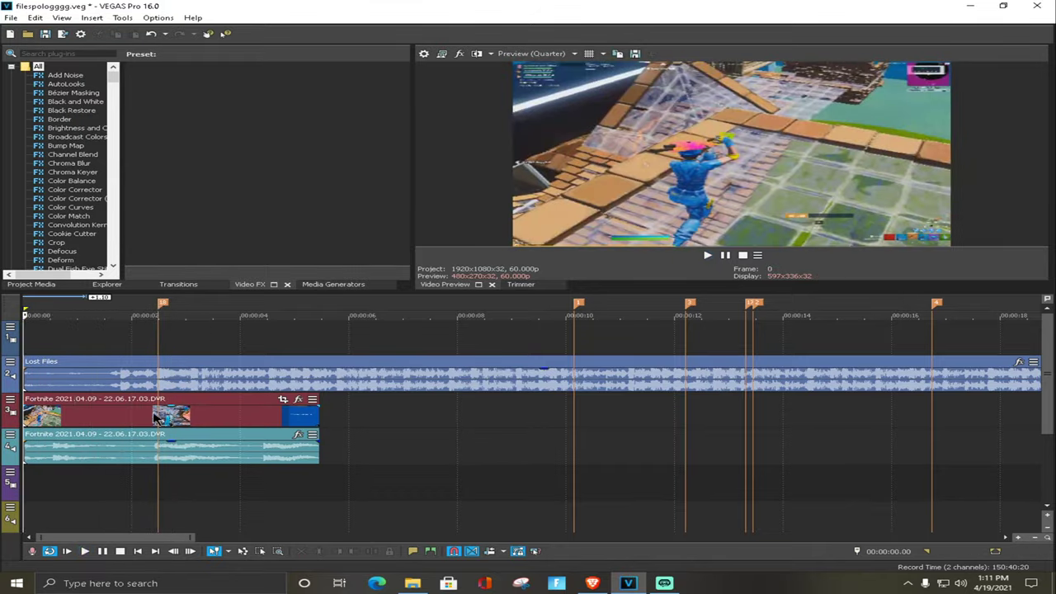
Step: Split the Fortnite clip at the marker at 00:00:02.29
click(157, 417)
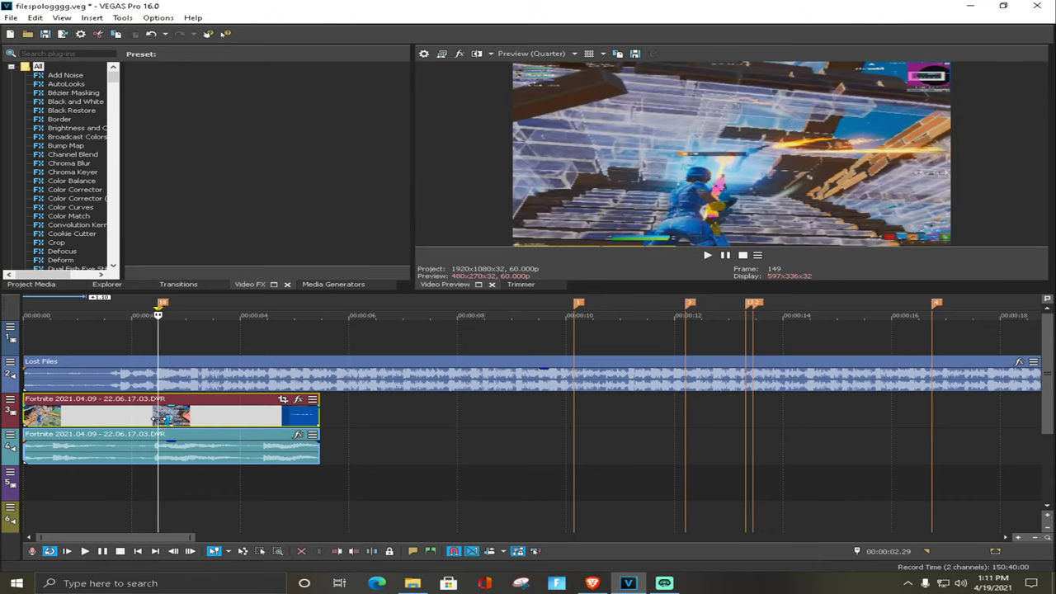
key(s)
click(364, 427)
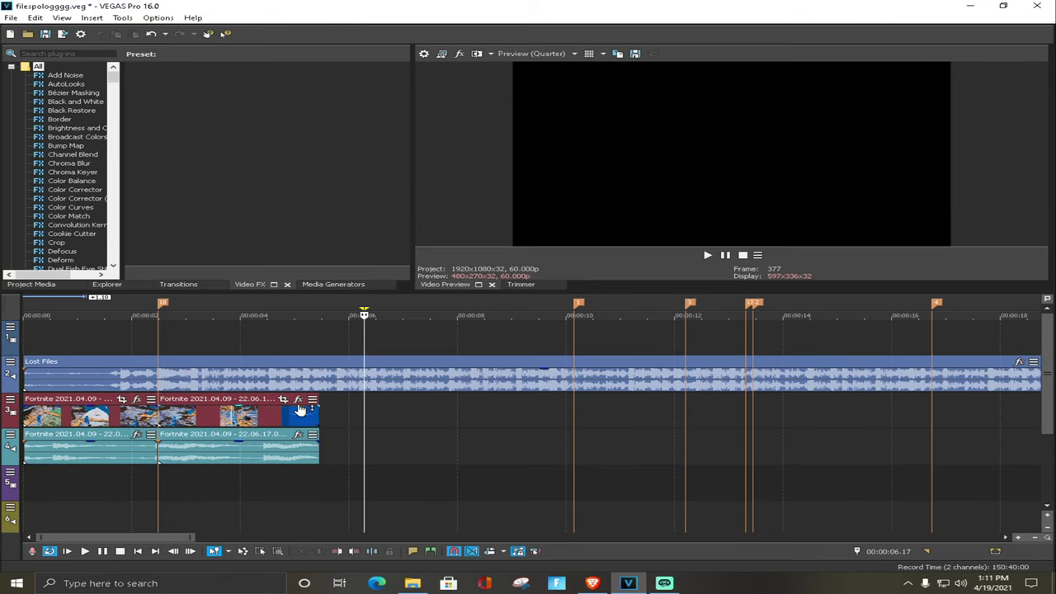
Step: Add the "scull god impact for overediting" filter package to the second Fortnite video segment
click(297, 401)
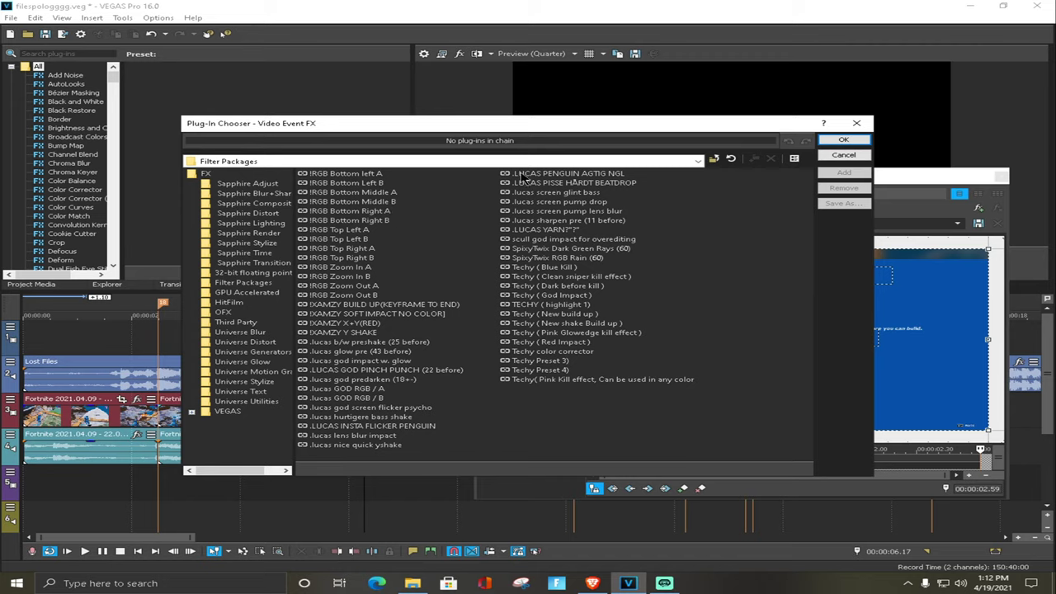
click(583, 239)
click(843, 173)
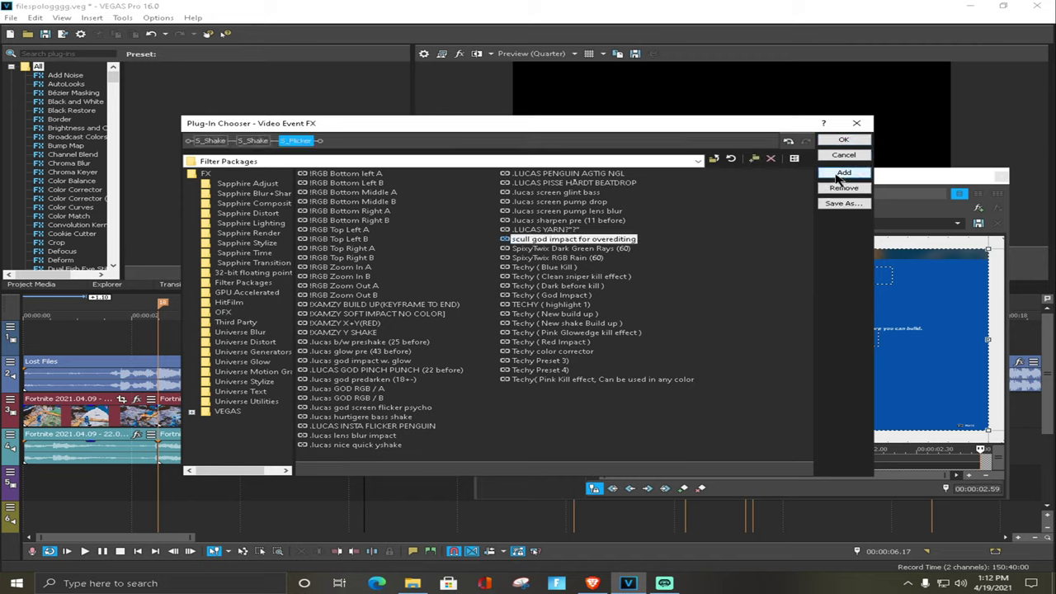
click(842, 140)
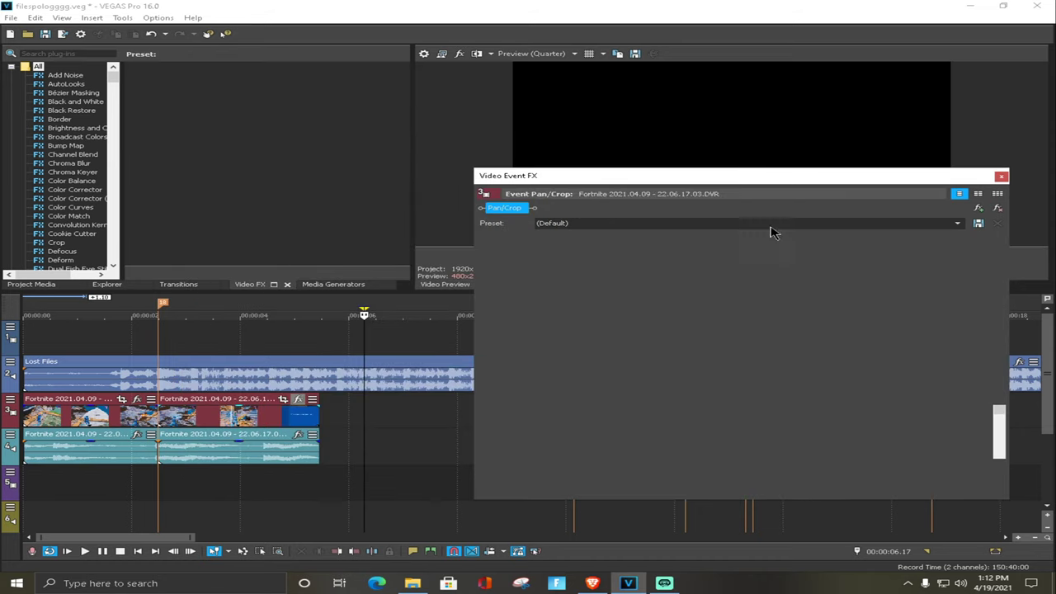
click(1000, 176)
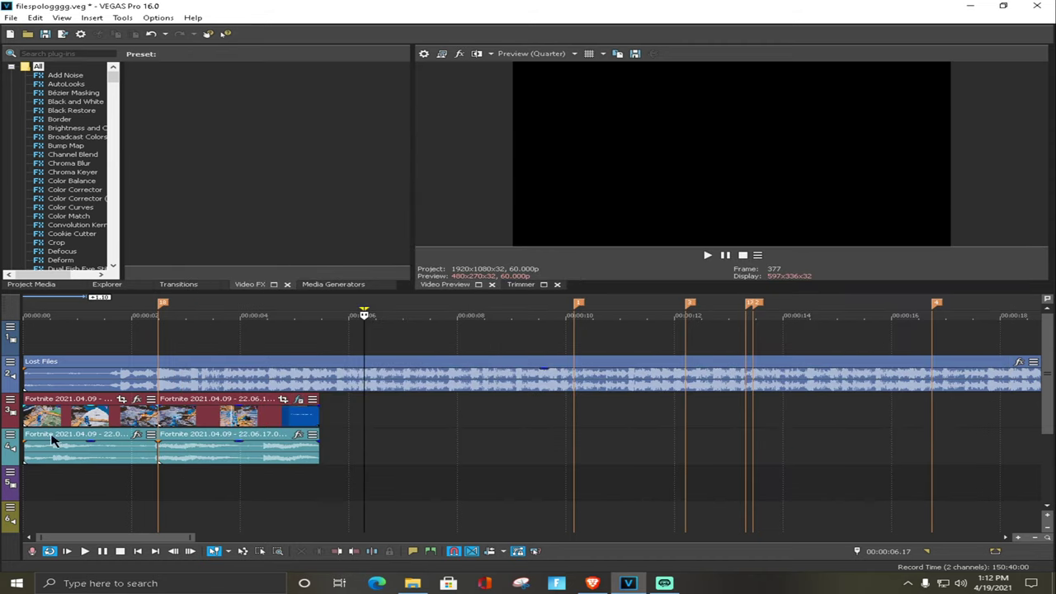
Step: Play the footage around the split to check the impact effect on the second segment
click(80, 477)
key(space)
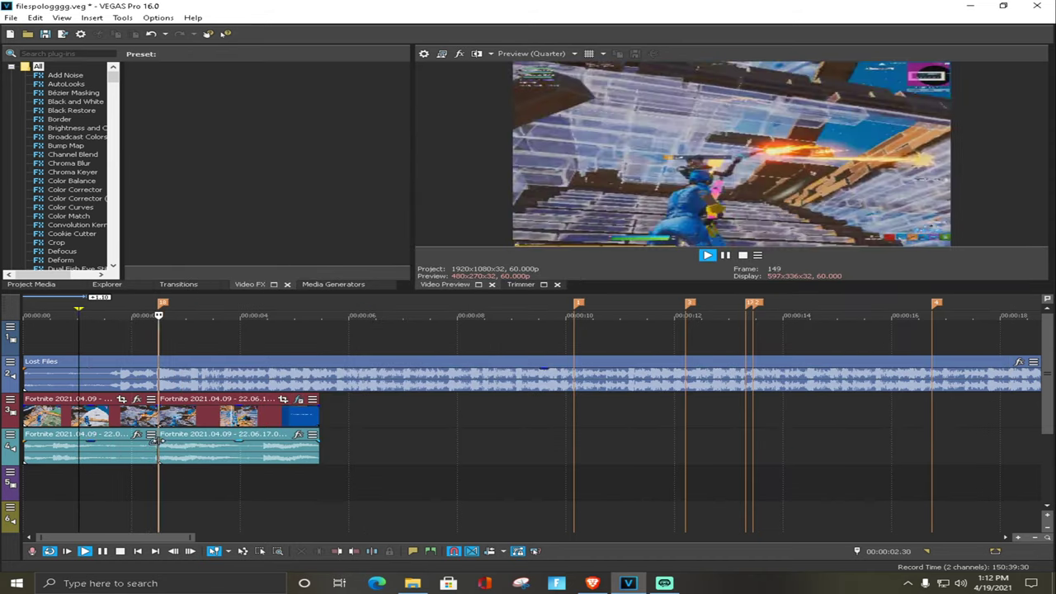
key(space)
drag(357, 410, 4, 410)
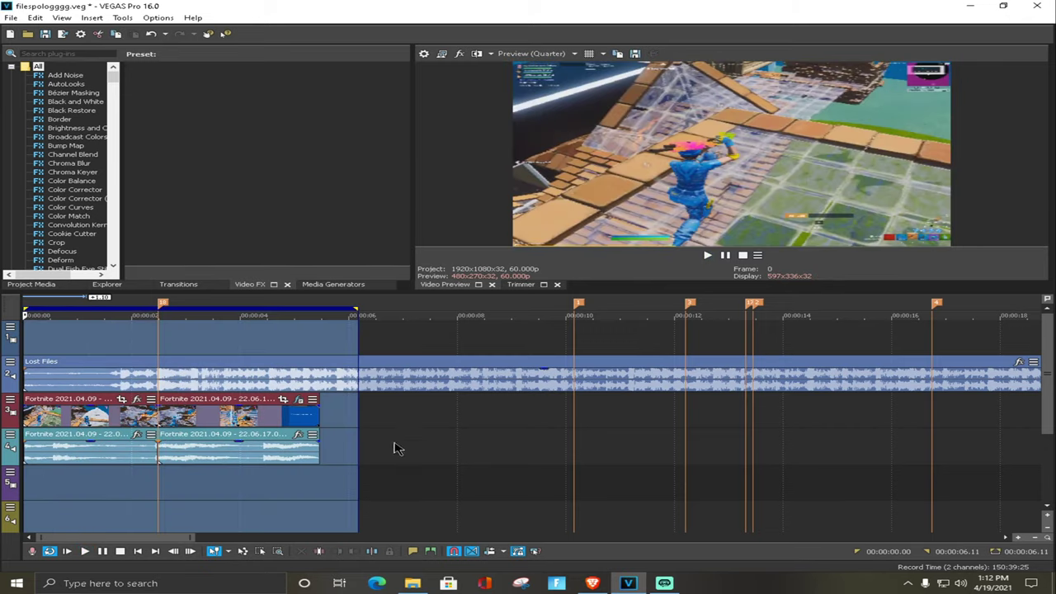
drag(365, 460, 25, 421)
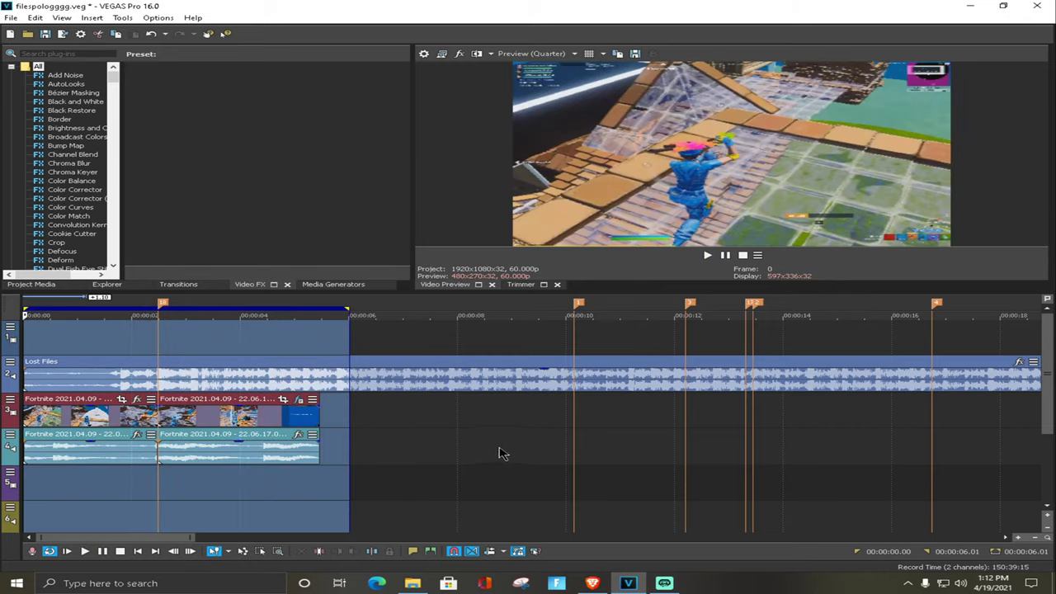
click(405, 417)
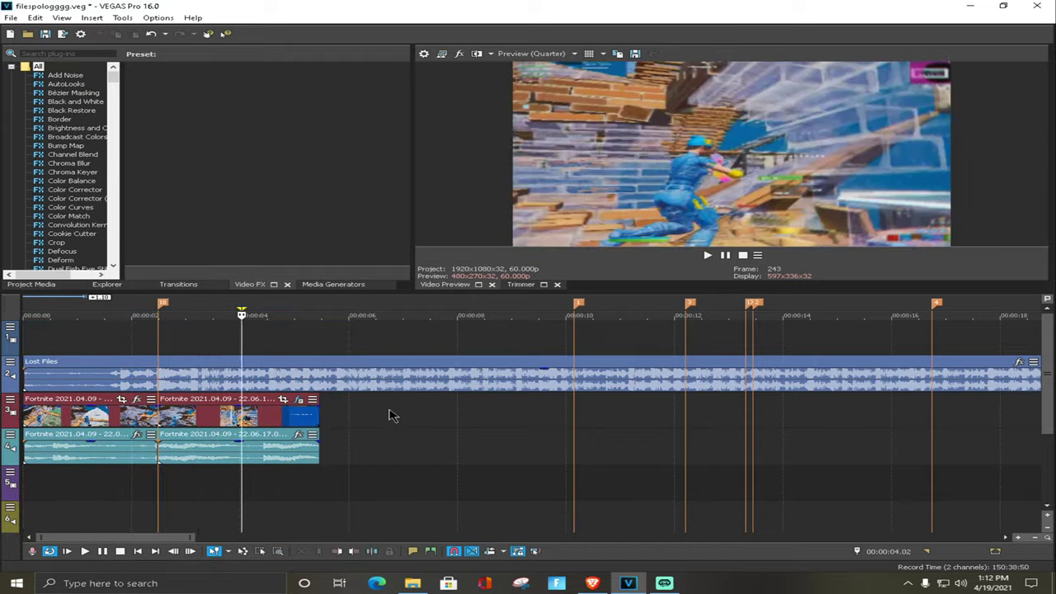
click(121, 477)
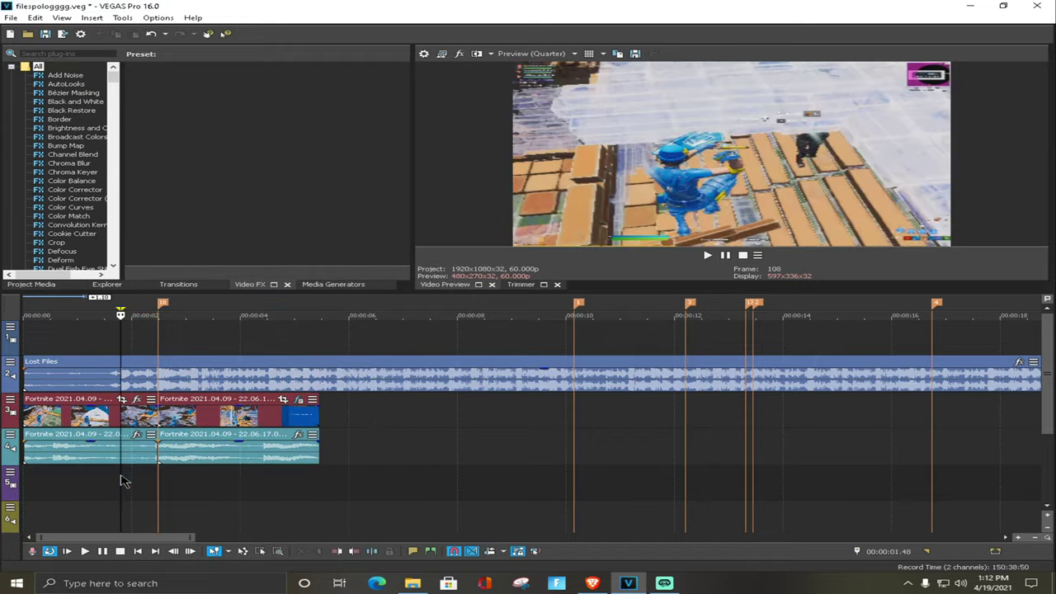
click(130, 477)
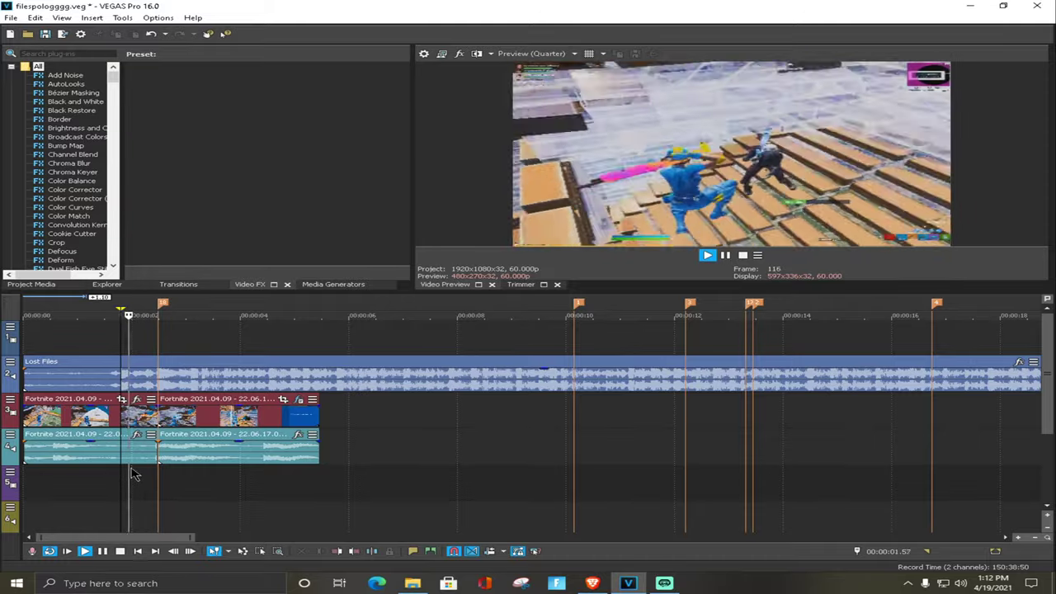
key(space)
Step: Split the second Fortnite segment at about 4.1 seconds and delete the part after the cut
click(231, 421)
click(246, 417)
key(s)
key(Delete)
Step: Play the second segment from the marker, split it at 00:00:03.41 and delete the leftover end piece
click(161, 471)
key(space)
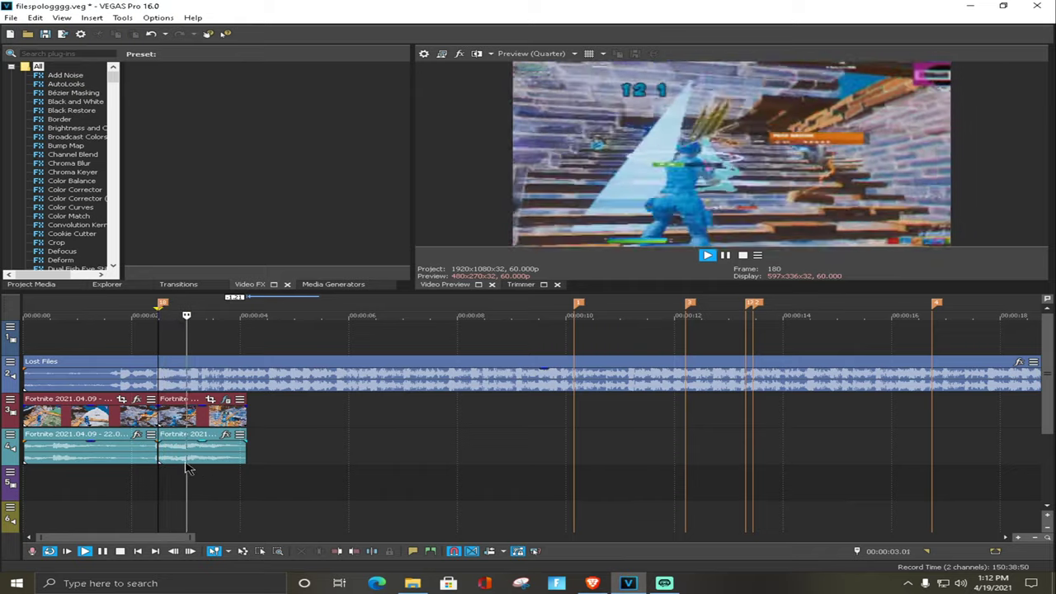
key(space)
key(space)
key(Return)
key(s)
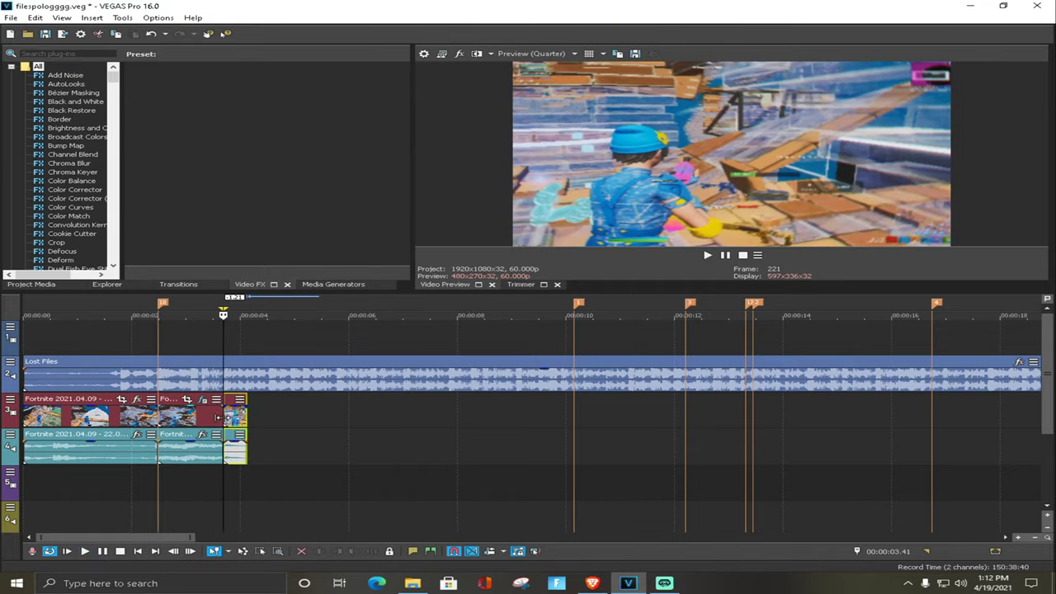
key(Delete)
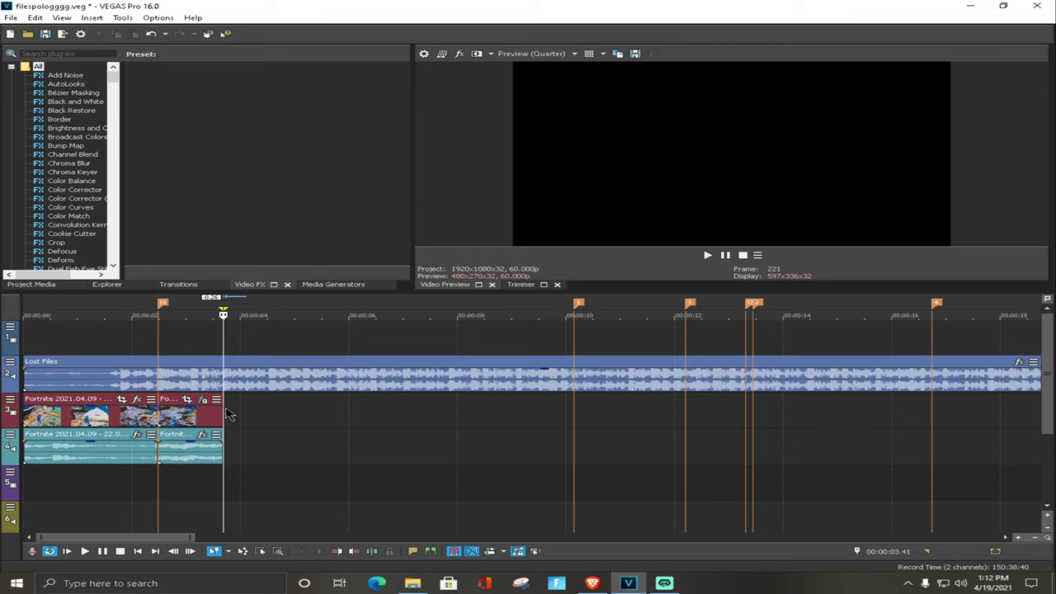
Step: Time-stretch the second video segment into slow motion so it ends at about 4.5 seconds, and preview it
click(207, 421)
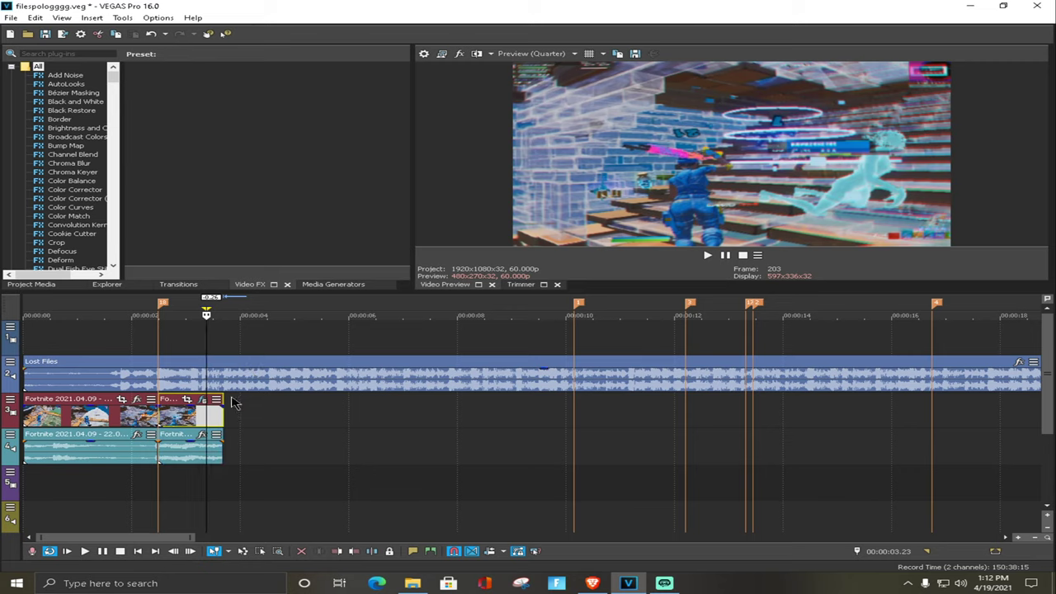
drag(222, 417, 304, 416)
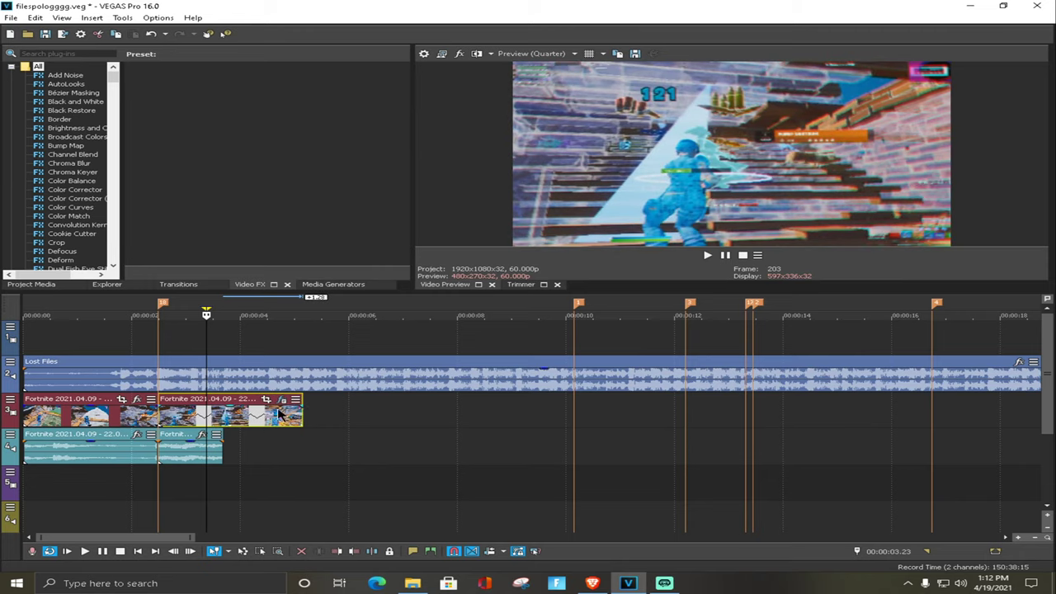
click(155, 485)
drag(305, 418, 266, 418)
key(space)
key(space)
key(space)
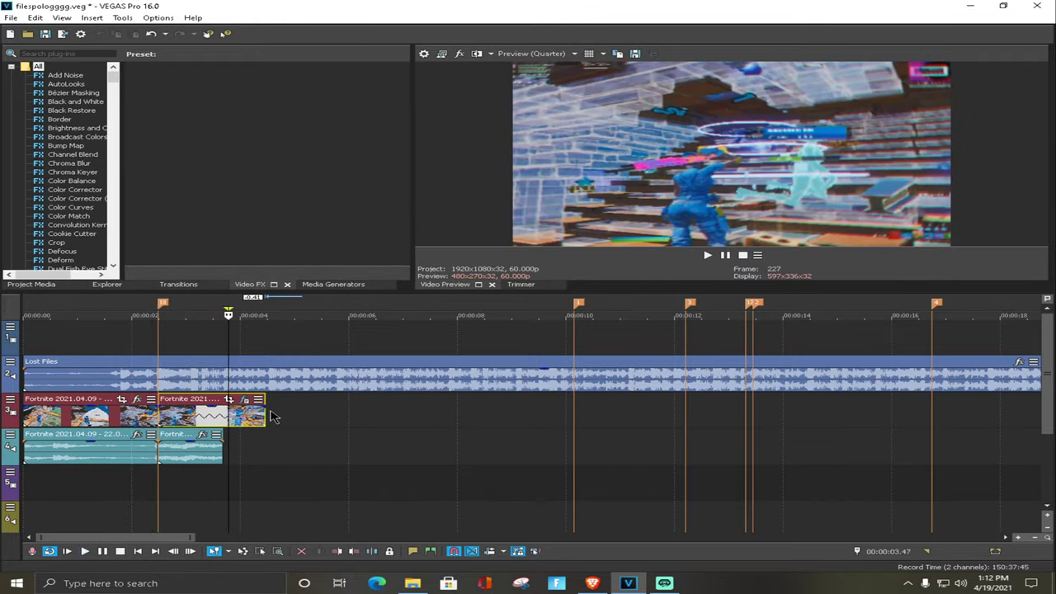
Step: Lengthen the second segment's video and audio to about 5 seconds on the timeline and add a fade-out to both
drag(222, 454, 264, 453)
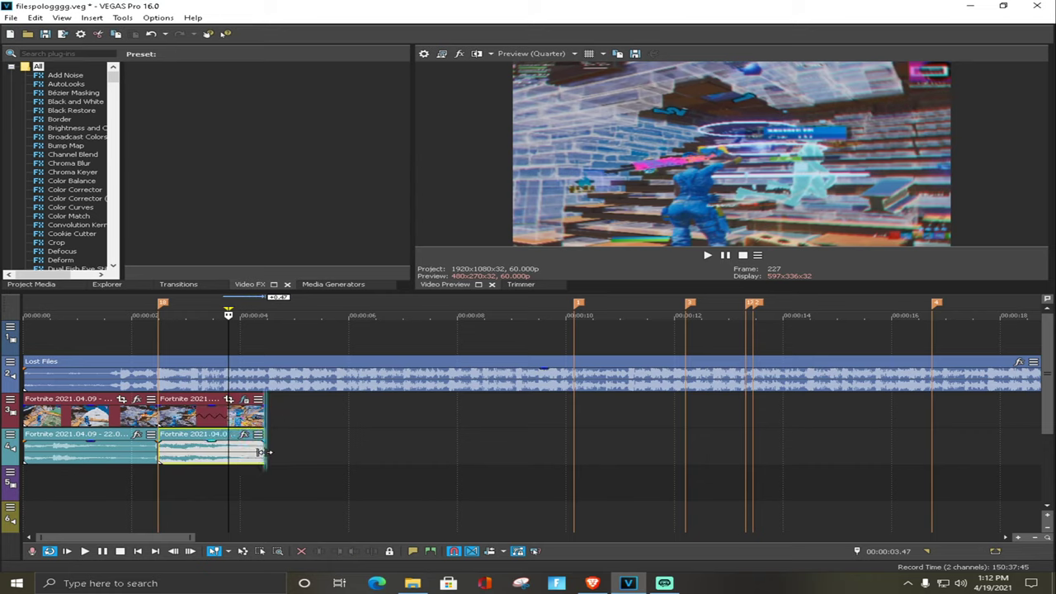
drag(265, 412, 295, 412)
mouse_move(264, 452)
mouse_down()
mouse_move(294, 447)
mouse_move(256, 446)
mouse_up()
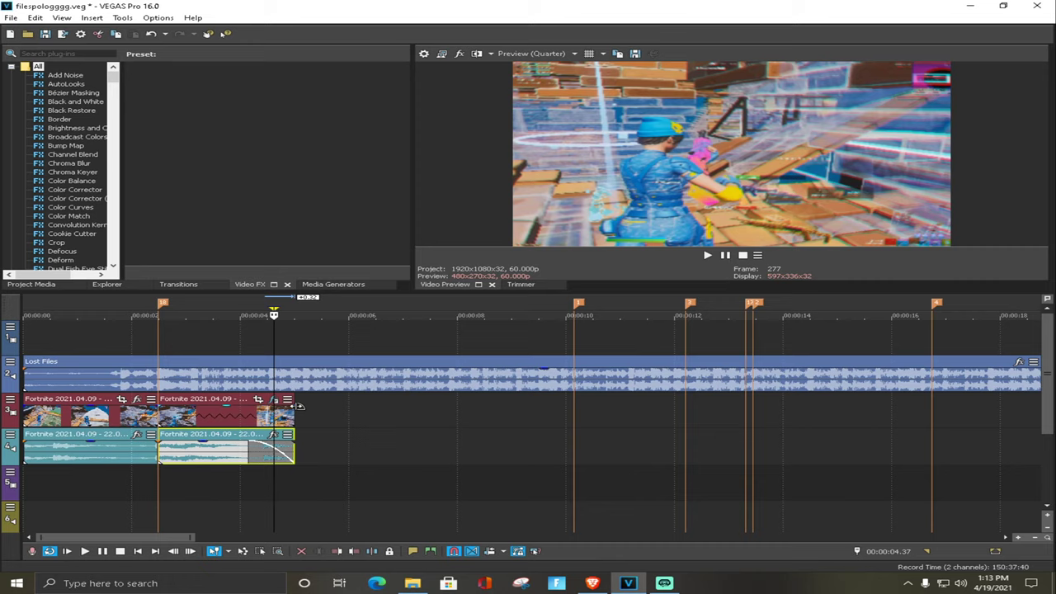
drag(293, 403, 250, 409)
Step: Trim the Lost Files music to end with the video at about 5 seconds and give it a matching fade-out
click(259, 382)
click(255, 382)
click(294, 381)
key(s)
drag(293, 368, 248, 374)
click(332, 381)
key(Delete)
scroll(186, 387, down, 2)
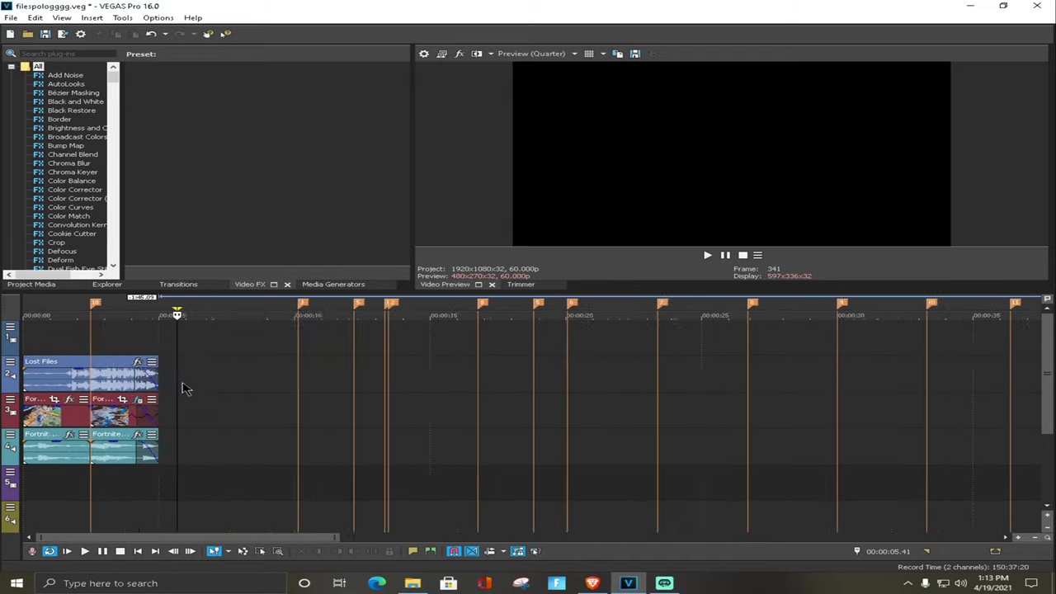
Step: Play the edit from 00:00:01.59 to check the lead-in to the marker before the slow-motion segment
scroll(186, 387, up, 2)
click(161, 488)
scroll(144, 478, up, 2)
click(185, 473)
key(space)
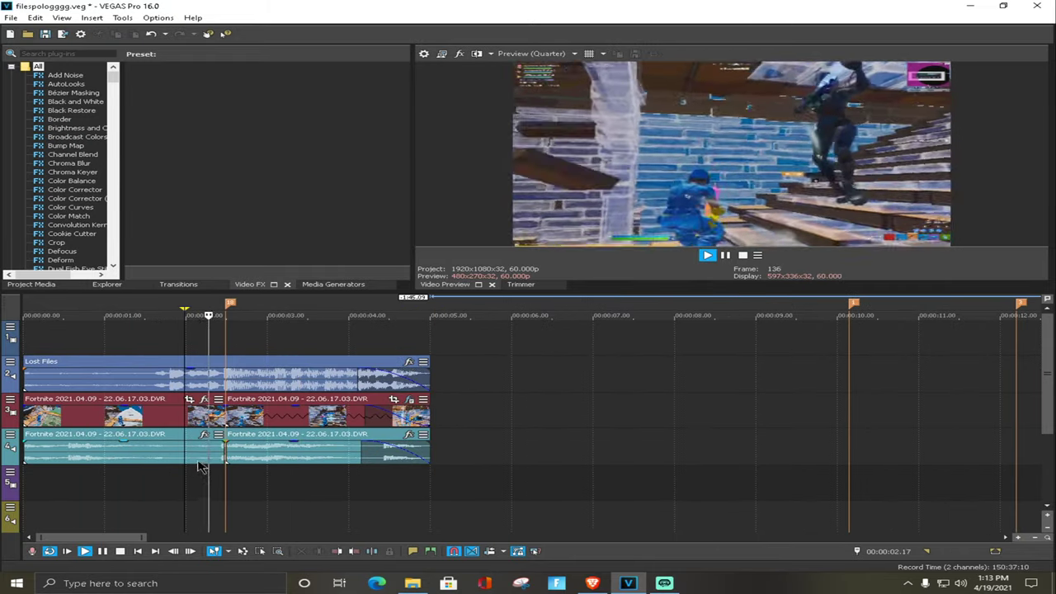
key(space)
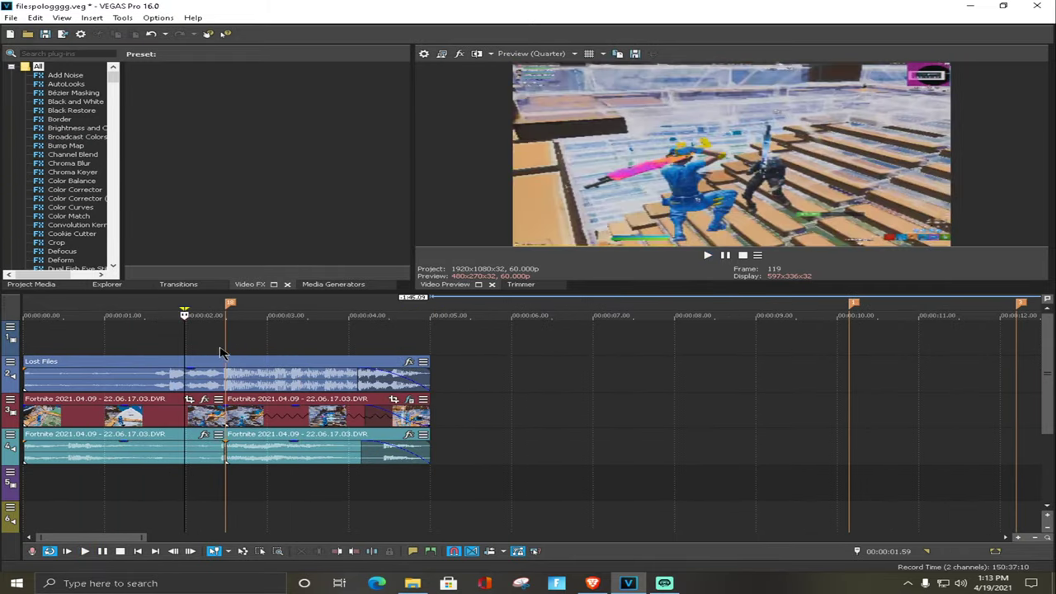
click(221, 371)
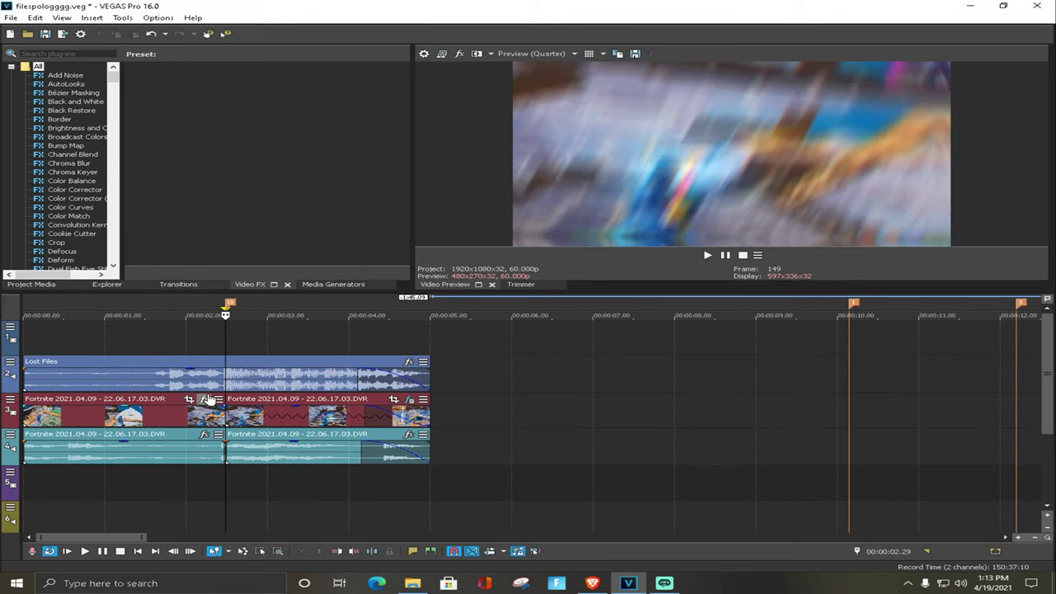
click(204, 400)
click(570, 249)
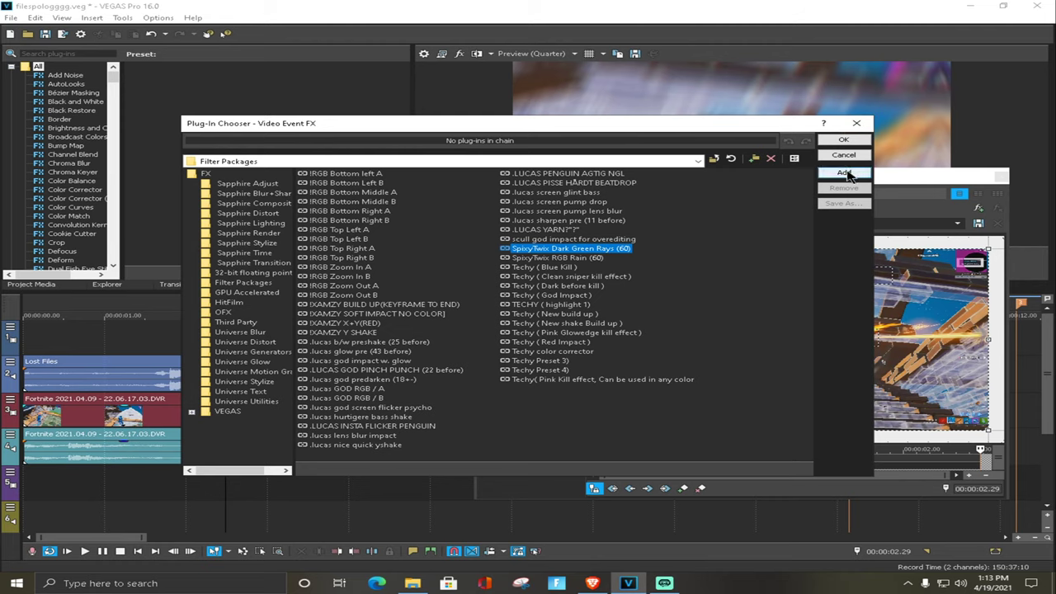
click(856, 123)
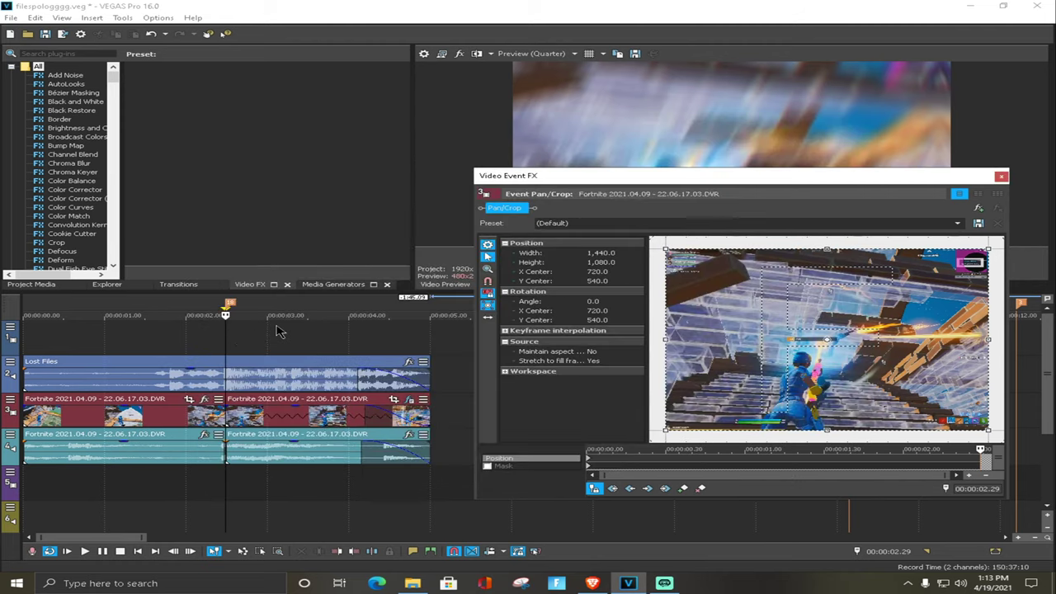
click(1001, 177)
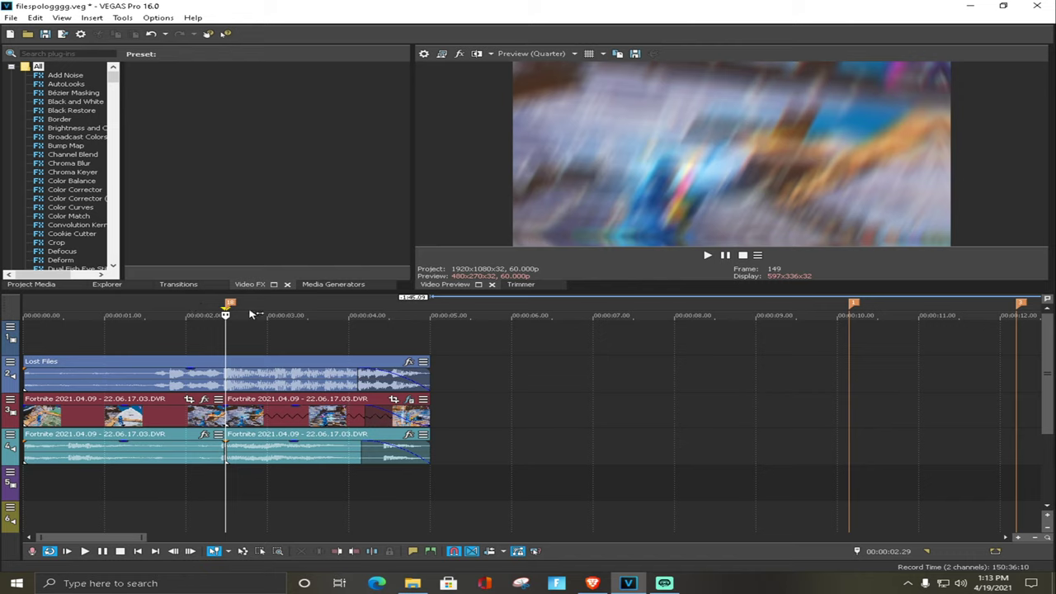
key(Left)
key(Left)
key(Left)
key(Left)
key(Left)
key(Left)
key(Left)
key(Left)
key(Left)
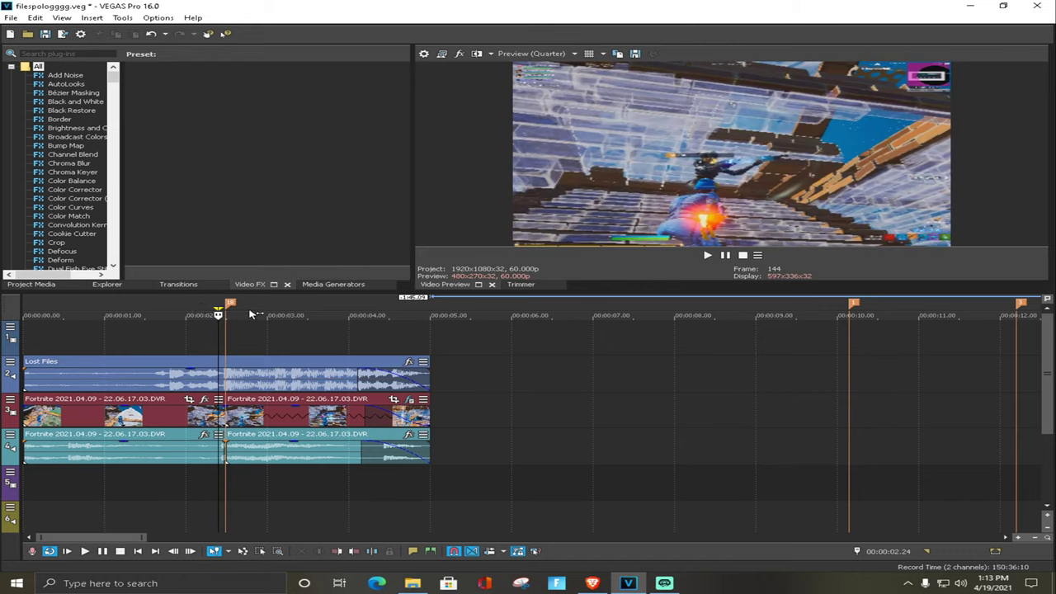
click(233, 348)
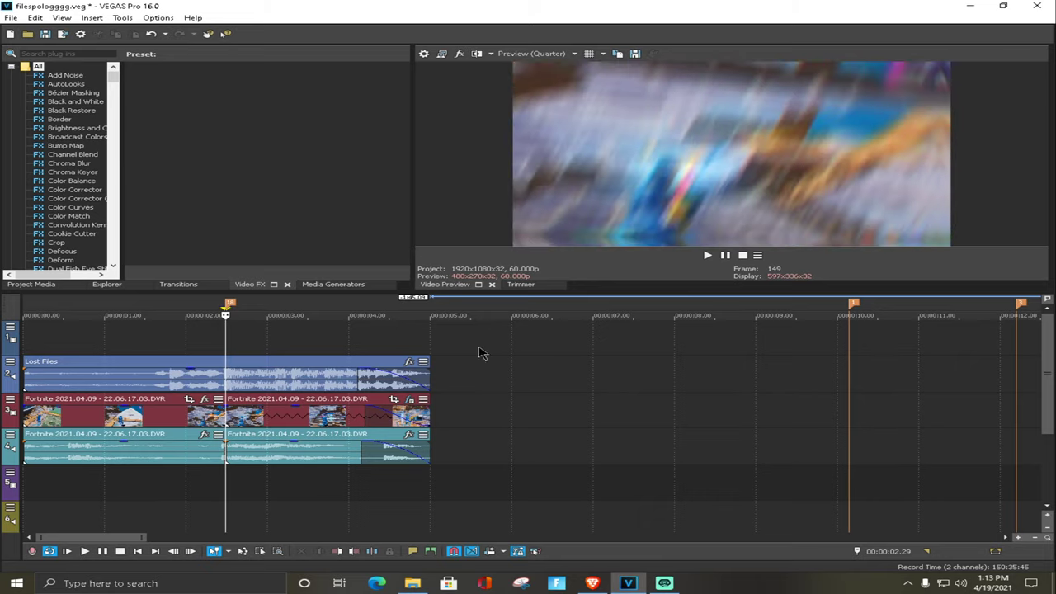
Step: Move the playhead back 60 frames from the marker and split the first Fortnite segment's video and audio there
click(889, 556)
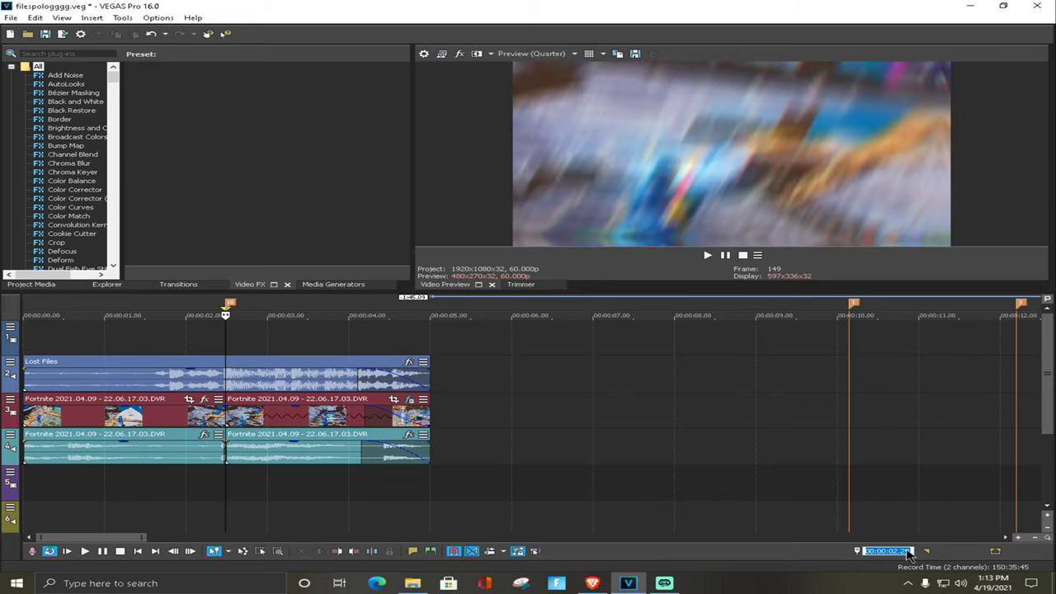
text(-60)
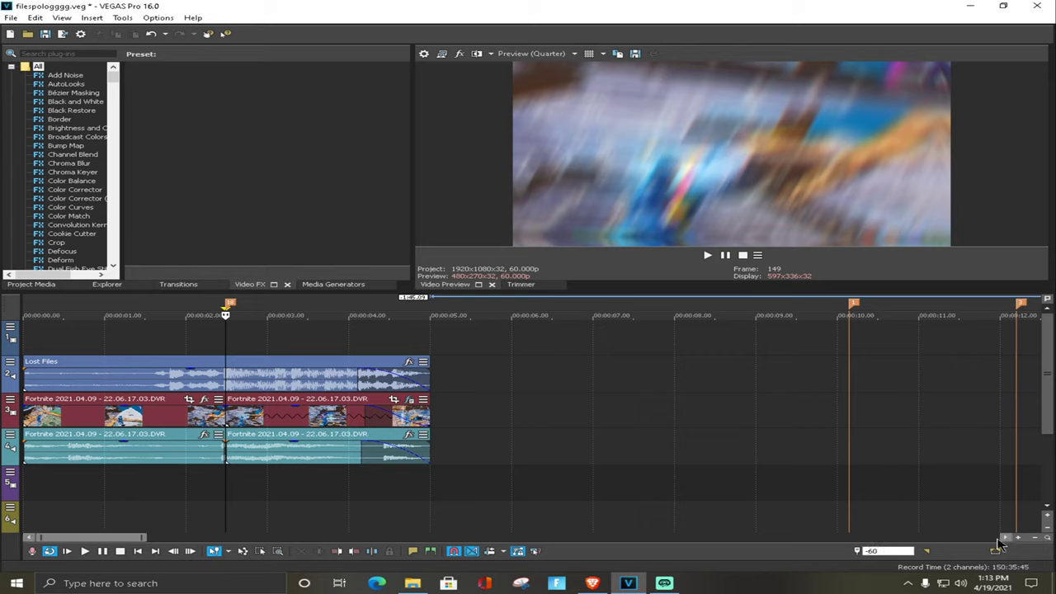
key(Return)
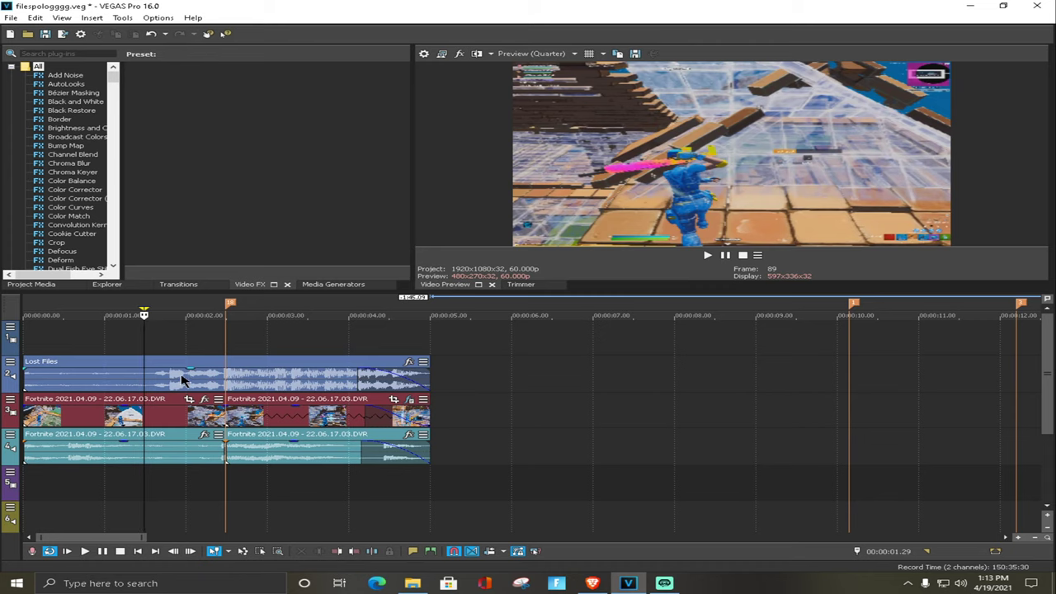
scroll(185, 387, up, 5)
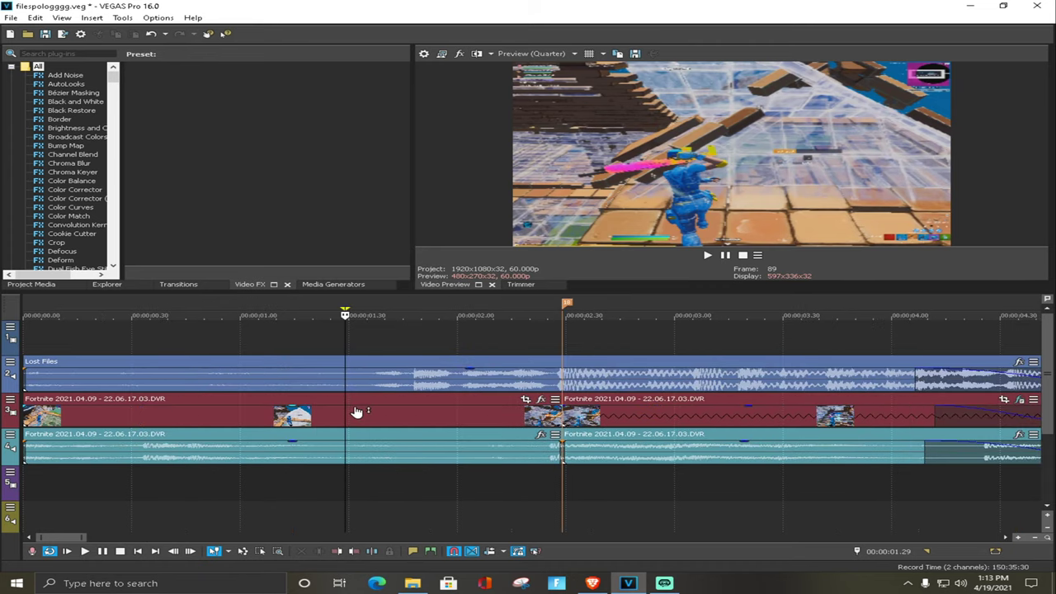
click(347, 414)
key(s)
key(s)
Step: Add the SpixyTwix Dark Green Rays (60) filter package to the 60-frame video piece just before the marker
click(540, 398)
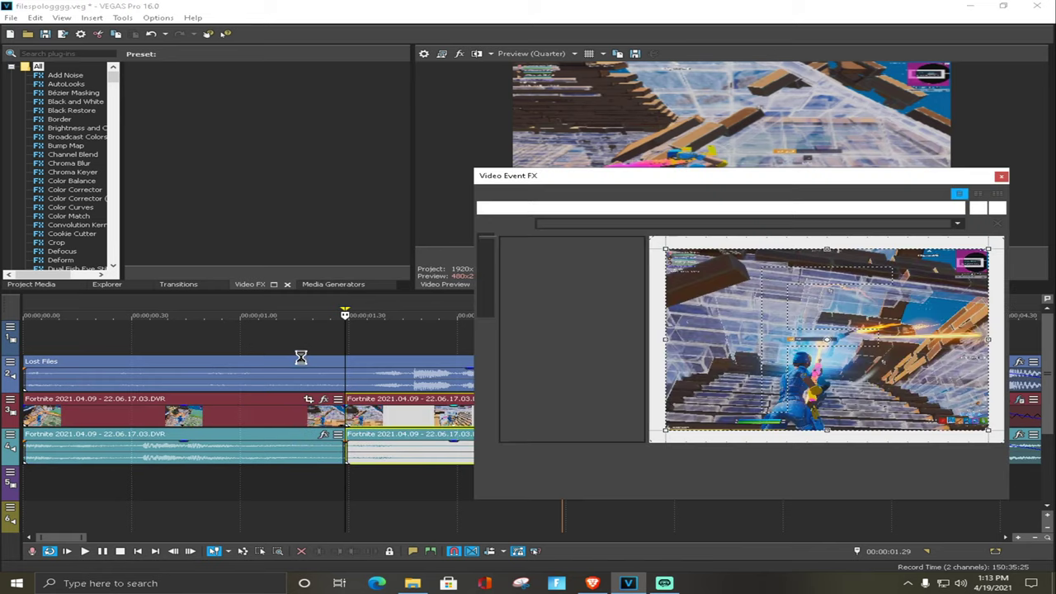
click(587, 248)
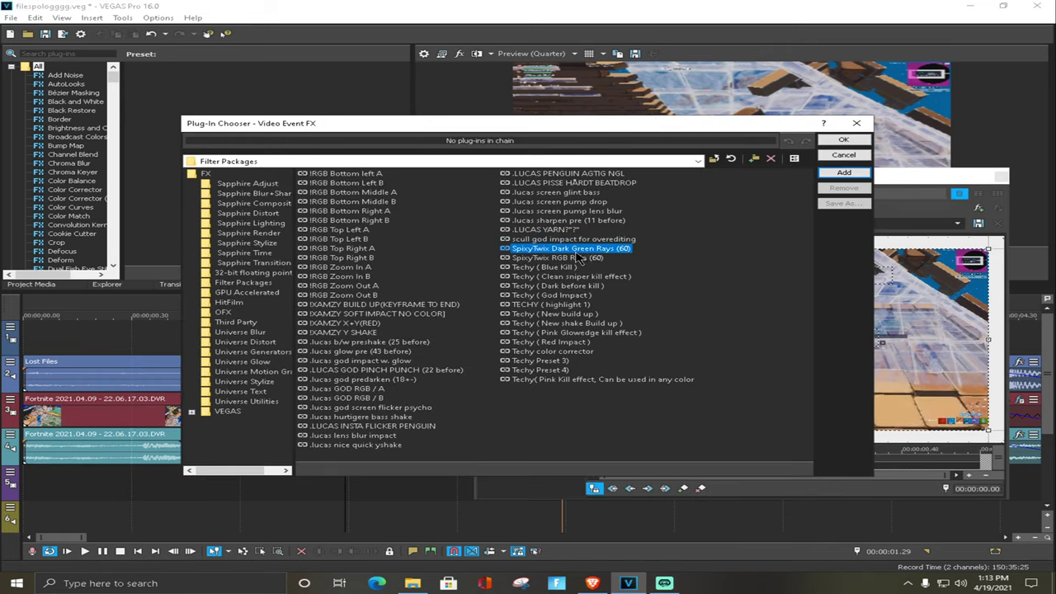
click(842, 172)
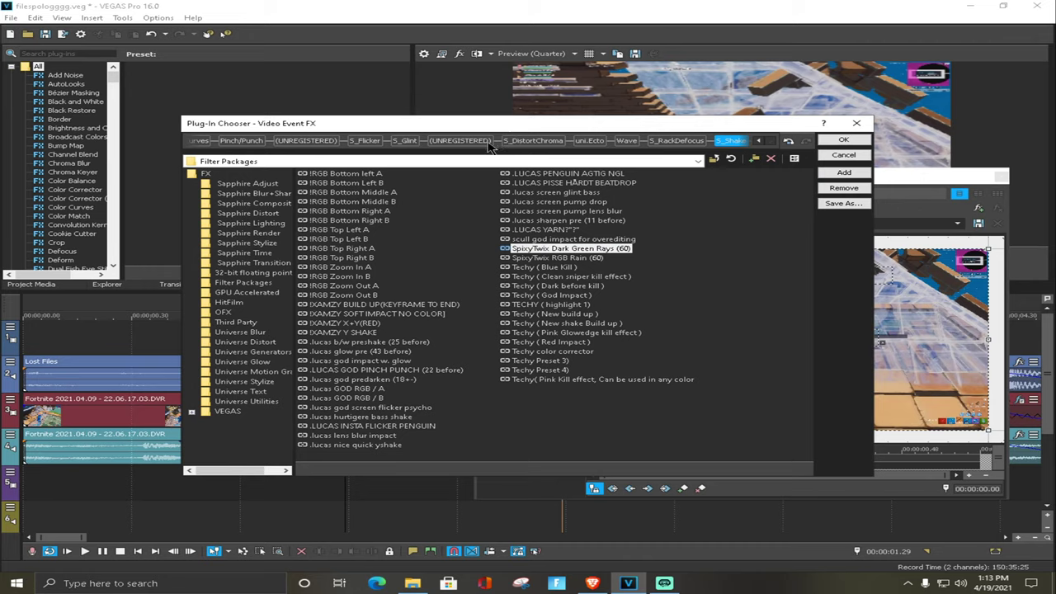
Step: Remove all four (UNREGISTERED) plug-ins from the effect chain, then apply the remaining chain and close the Video Event FX window
click(462, 142)
click(843, 187)
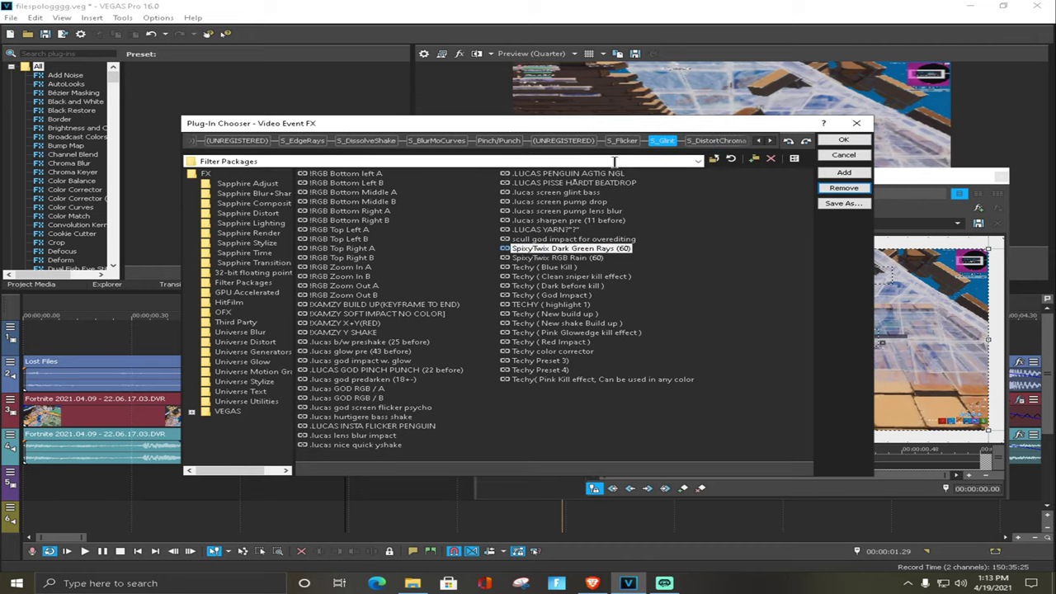
click(275, 142)
click(844, 189)
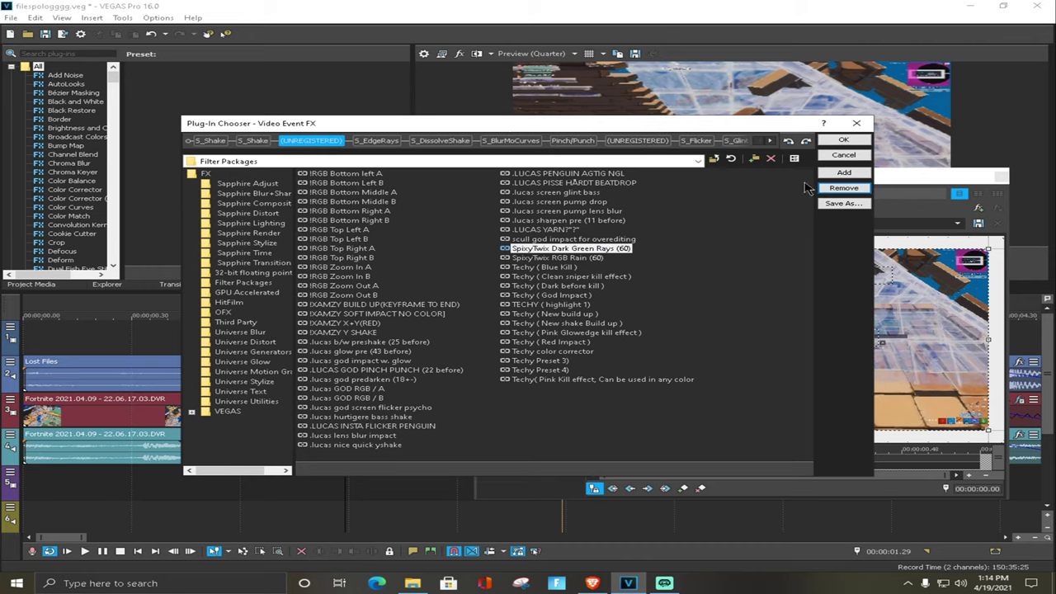
click(633, 141)
click(843, 187)
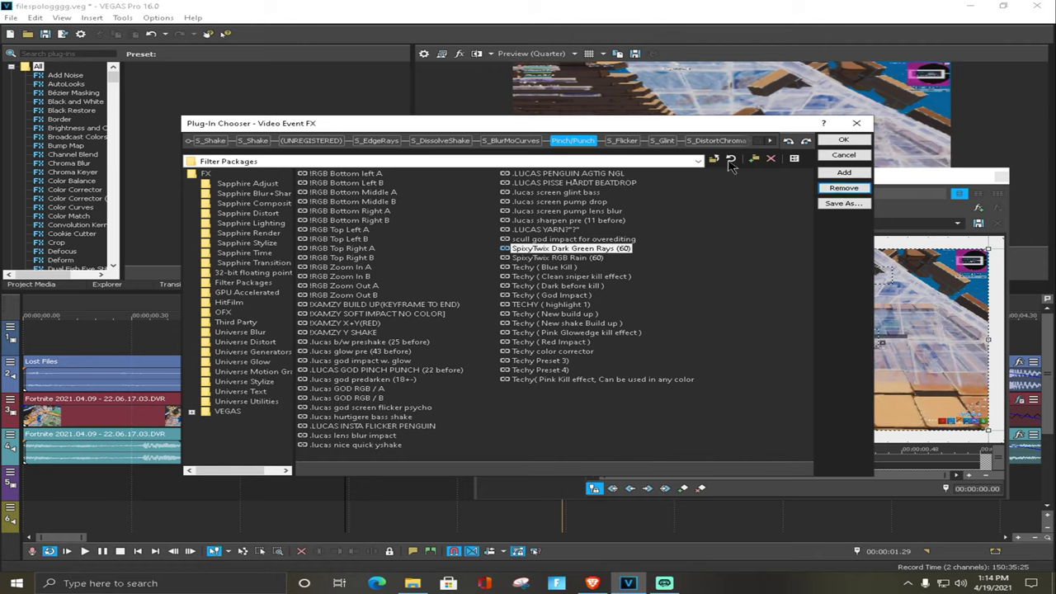
click(303, 142)
click(841, 188)
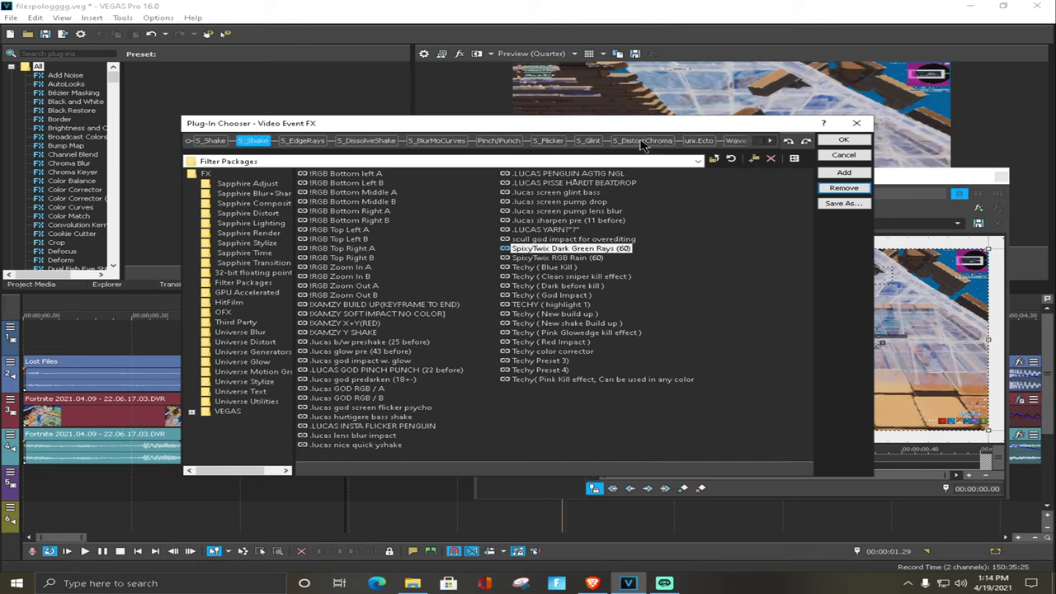
click(770, 143)
click(771, 144)
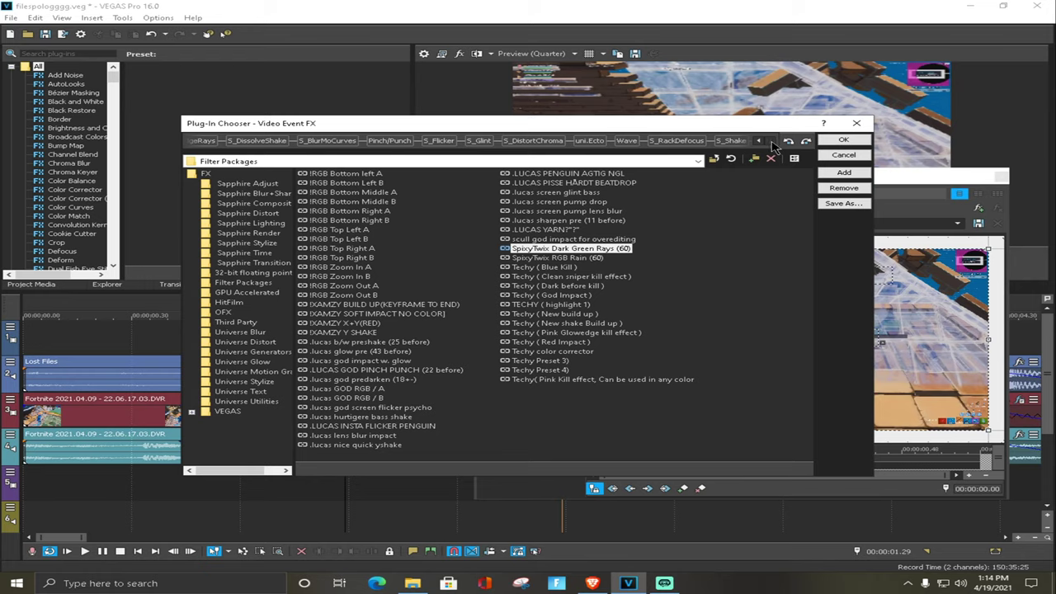
click(758, 143)
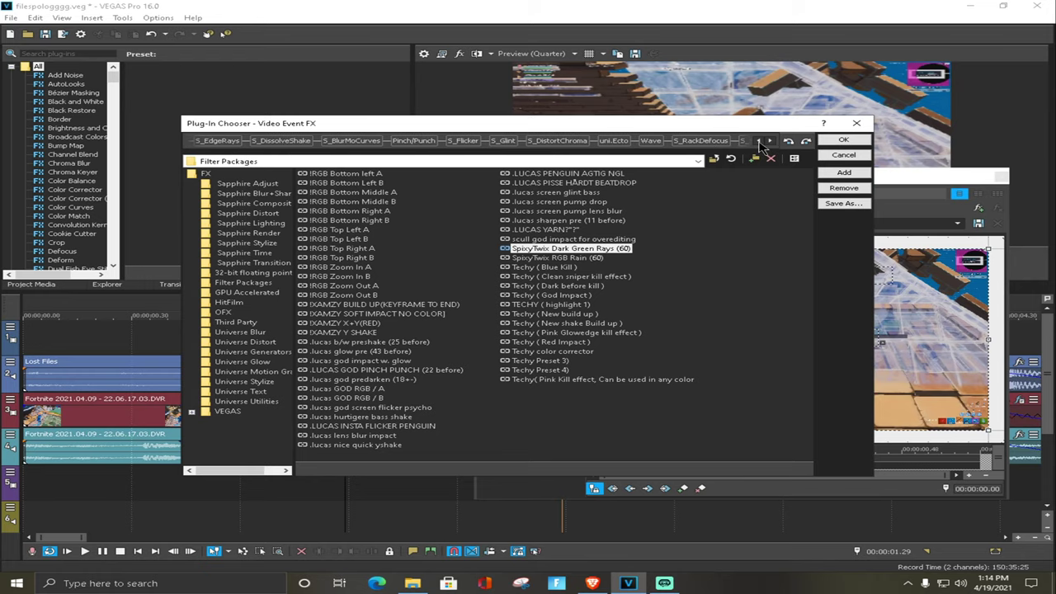
click(842, 140)
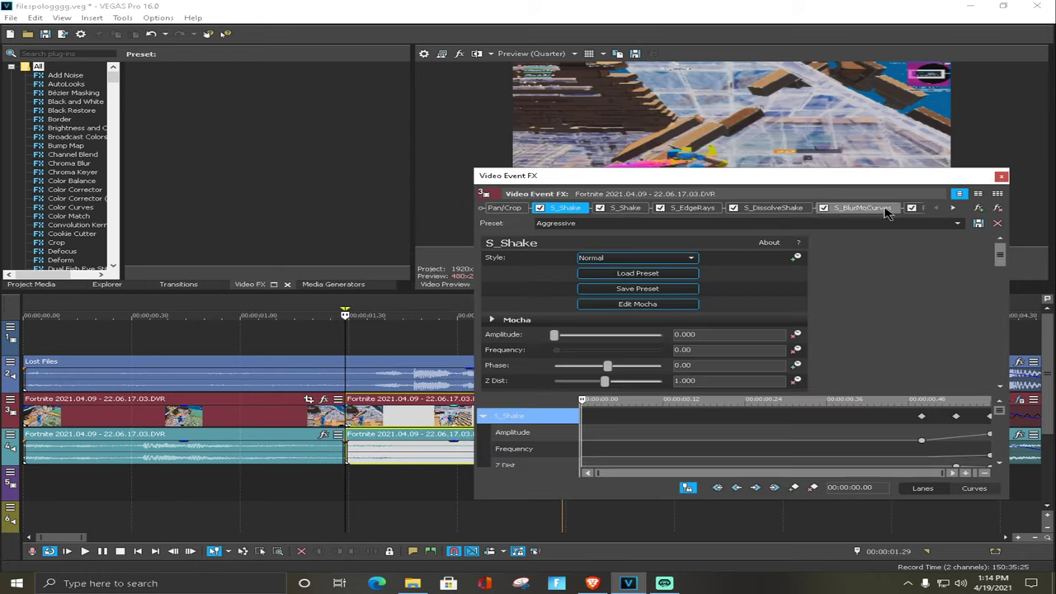
click(999, 176)
Step: Preview the new rays effect from 00:00:01.00, then select the timeline from the start to 00:00:05.18 and play it through
key(space)
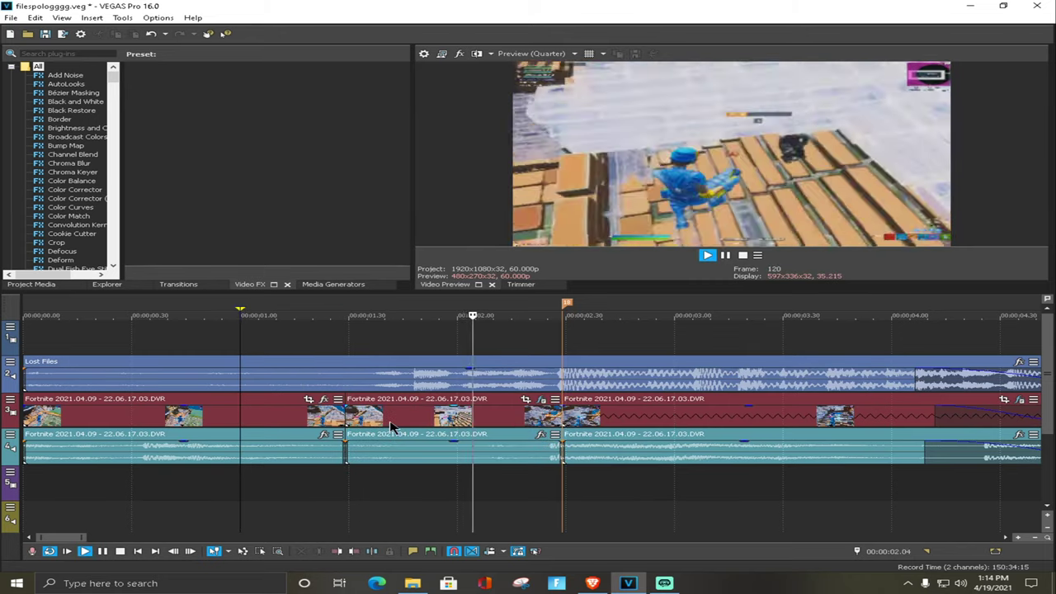
key(space)
scroll(391, 427, down, 4)
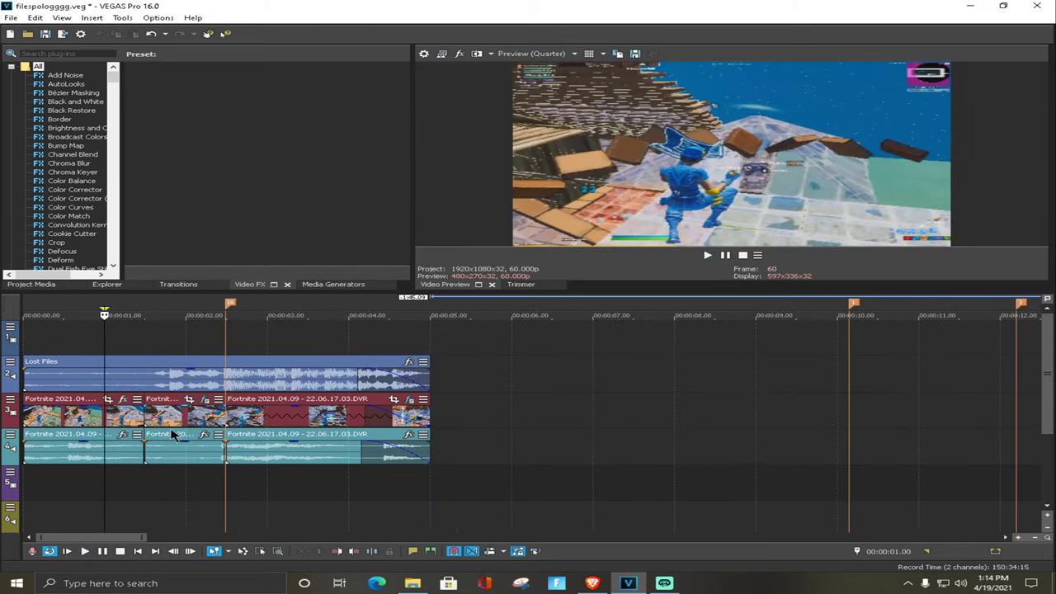
drag(456, 468, 23, 468)
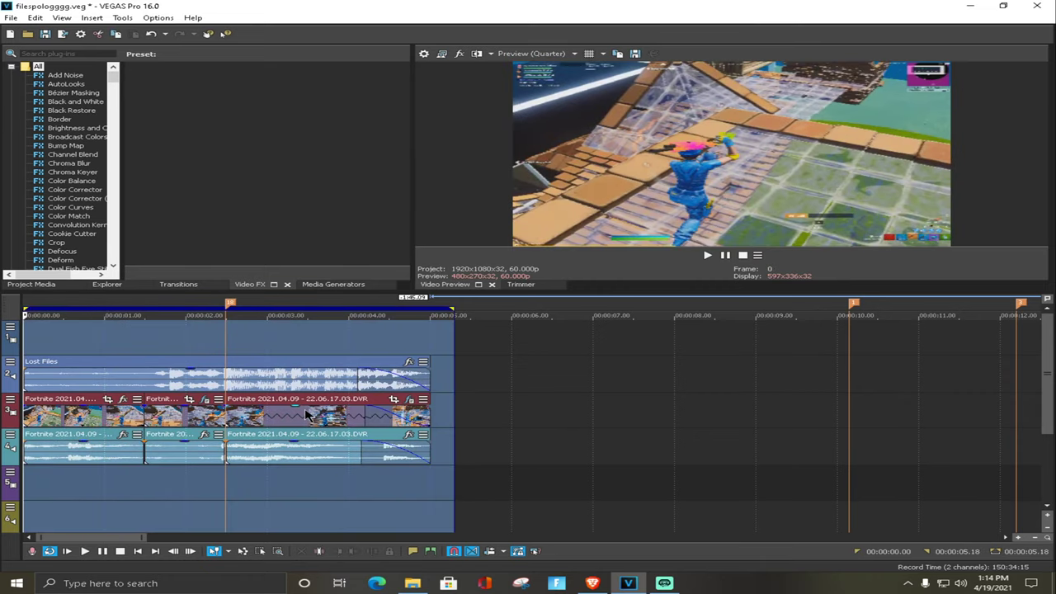
key(space)
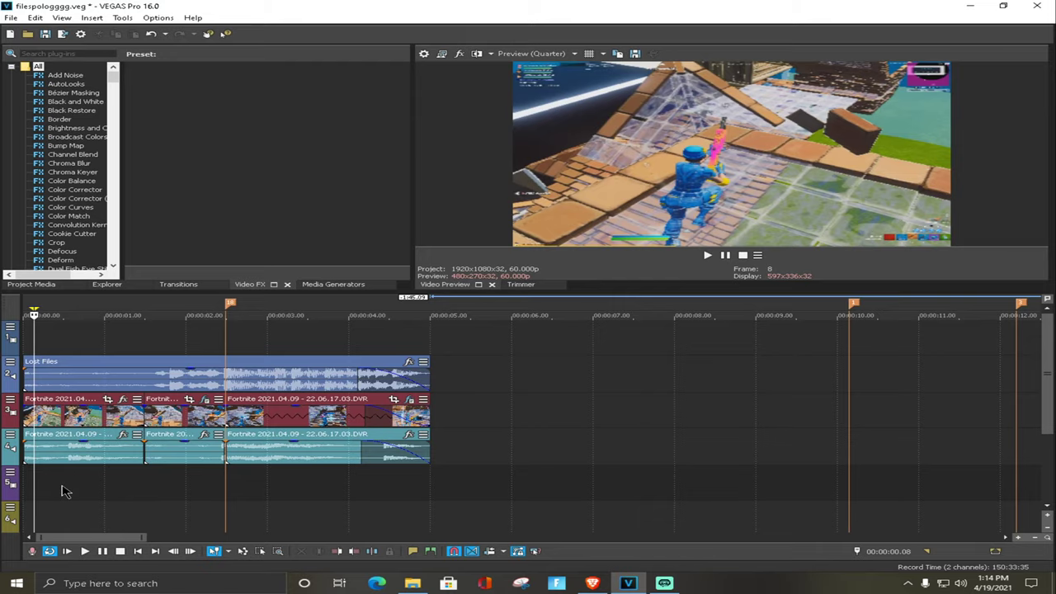
mouse_move(665, 584)
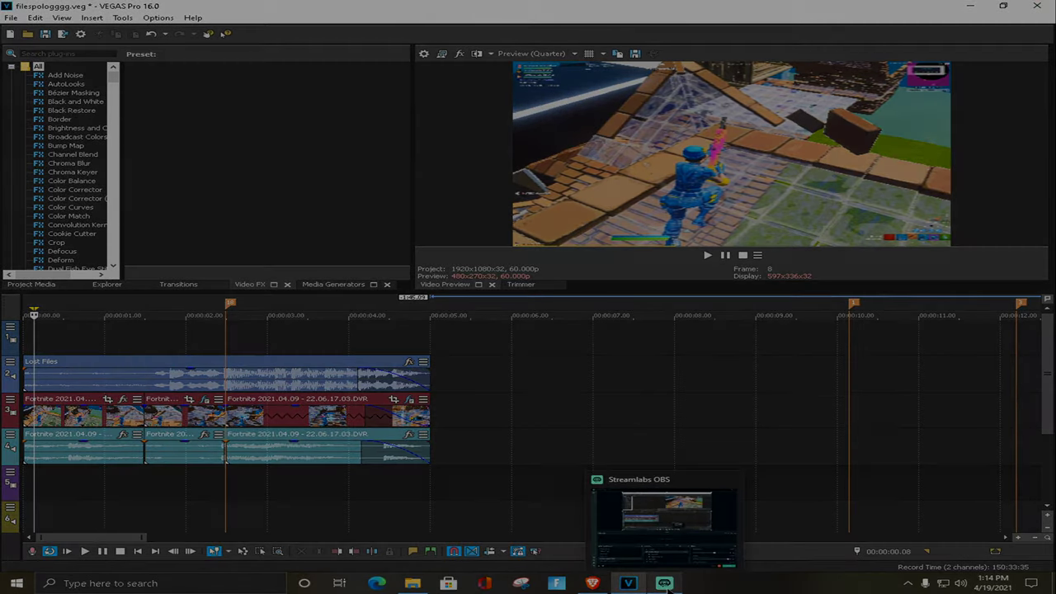
click(665, 584)
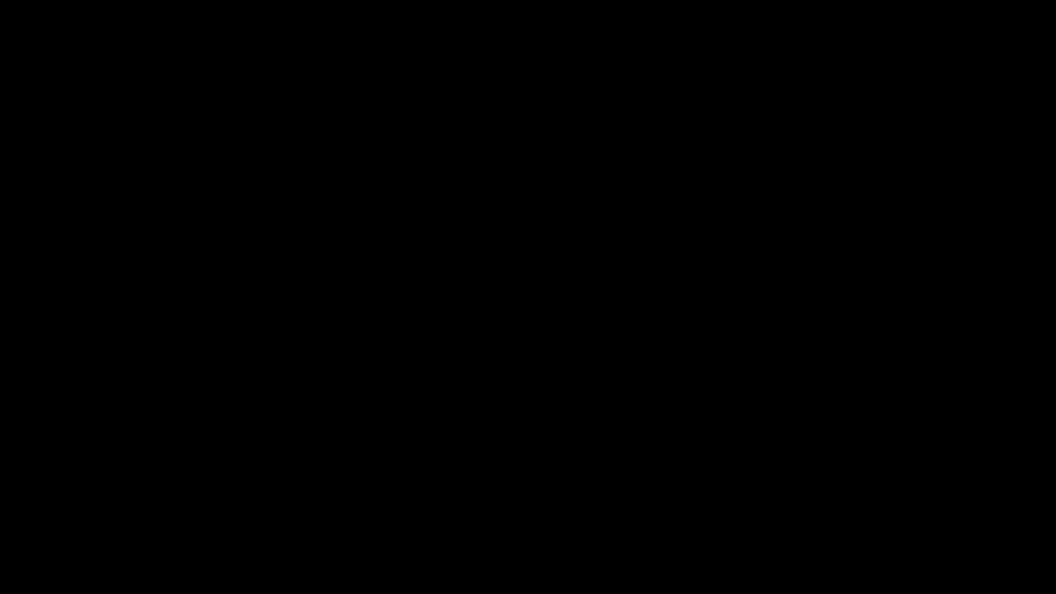